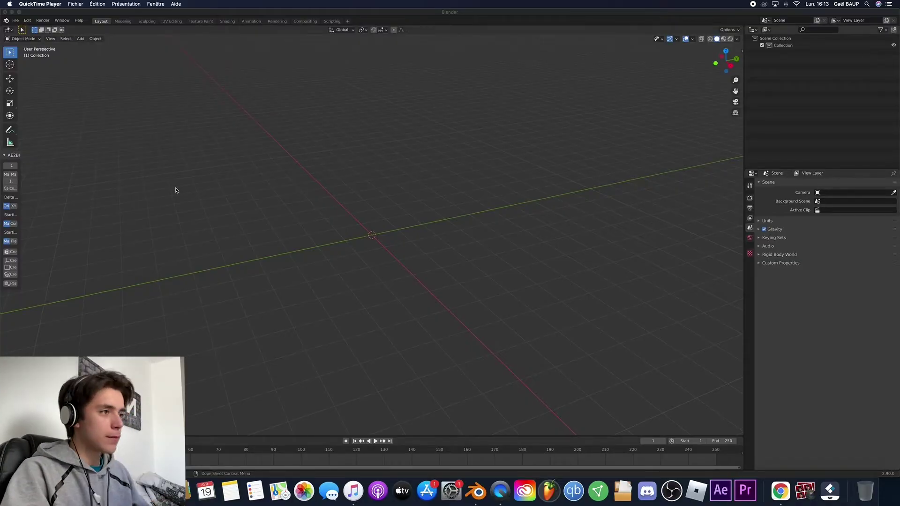
# Step: Import the X-wing spaceship model into the empty scene and deselect it
pyautogui.click(14, 22)
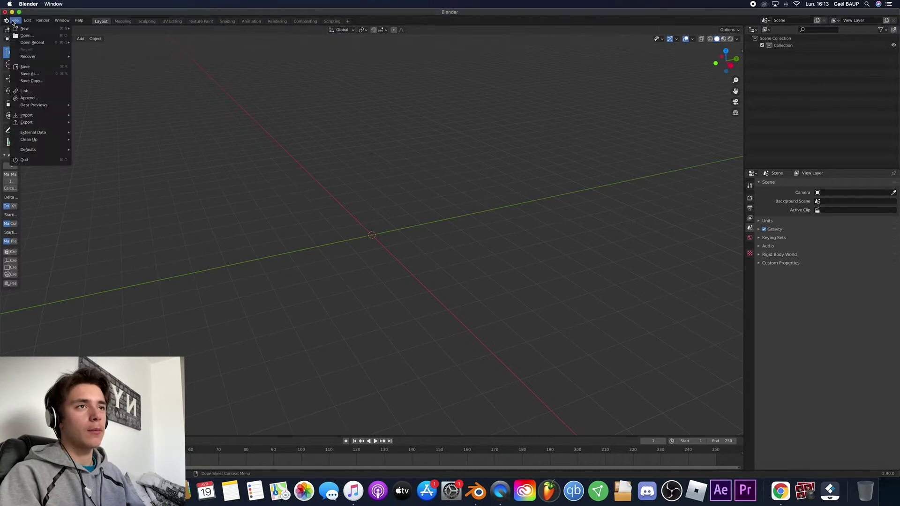
pyautogui.moveTo(56, 116)
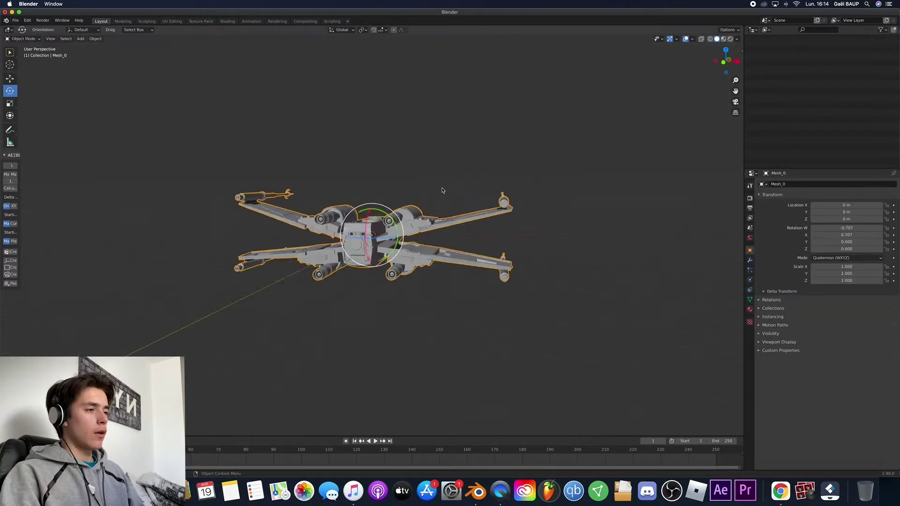
pyautogui.hscroll(-5, 442, 189)
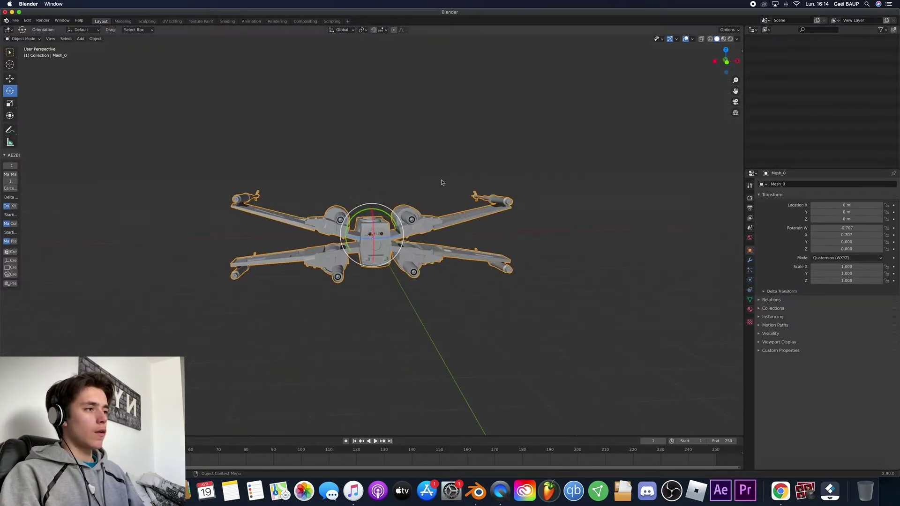
pyautogui.click(312, 144)
# Step: Examine the imported X-wing from underneath, from the side and from behind, both close up and from farther away
pyautogui.hscroll(10, 313, 144)
pyautogui.scroll(-10, 312, 145)
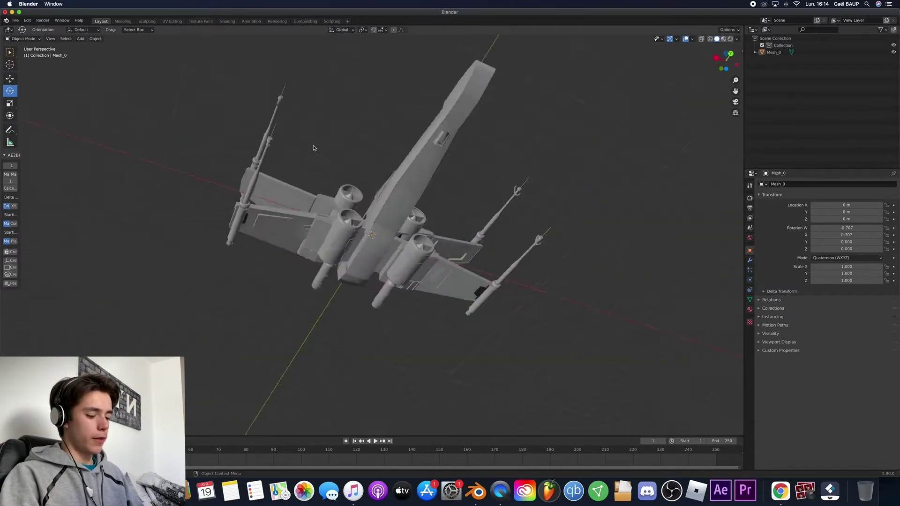
pyautogui.keyDown('ctrl'); pyautogui.scroll(-10, 314, 148); pyautogui.keyUp('ctrl')
pyautogui.hscroll(-10, 313, 148)
pyautogui.scroll(10, 314, 148)
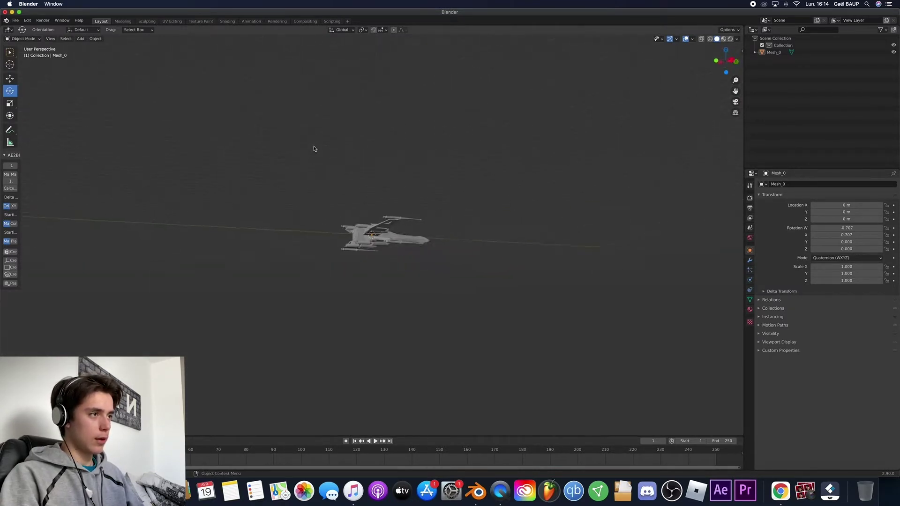
pyautogui.hscroll(-10, 314, 148)
pyautogui.scroll(-10, 358, 182)
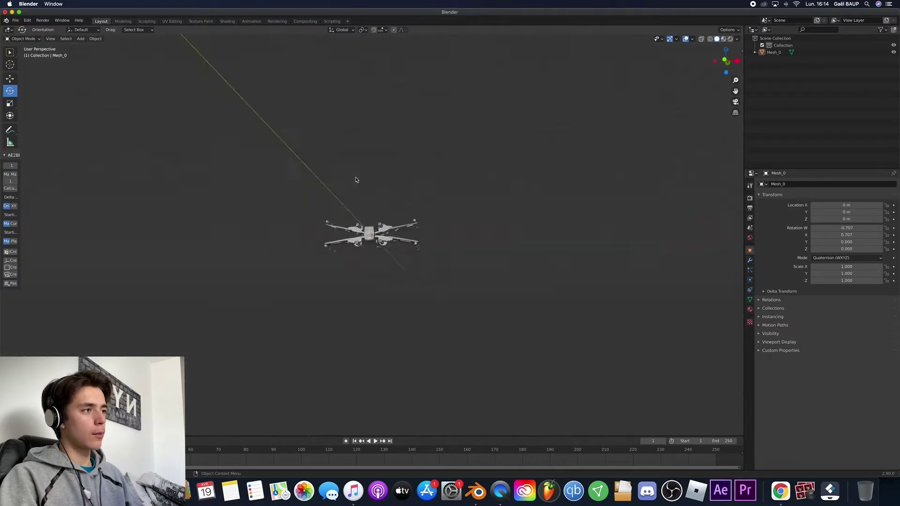
pyautogui.scroll(10, 358, 182)
pyautogui.scroll(-8, 359, 182)
pyautogui.hscroll(-4, 362, 183)
pyautogui.hscroll(5, 372, 183)
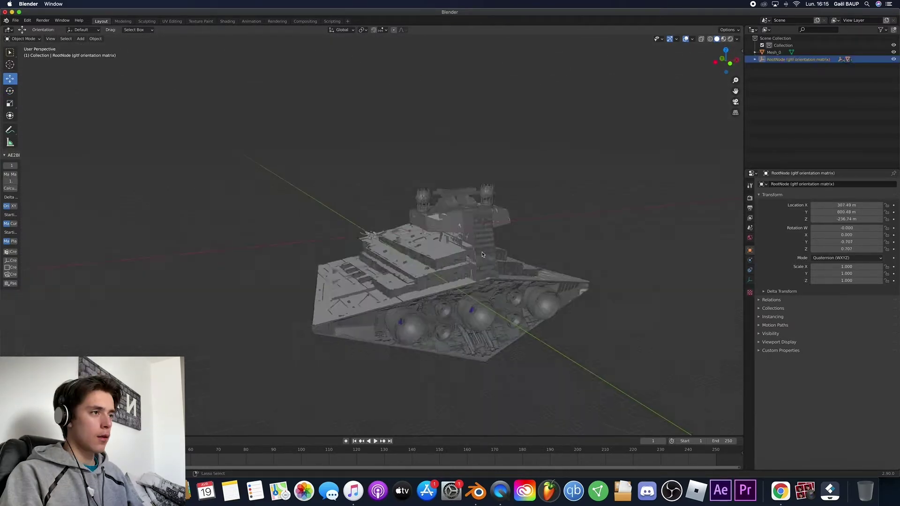
# Step: Extend the viewport's clip end distance to 2557 m while the Star Destroyer is in view
pyautogui.hscroll(5, 482, 255)
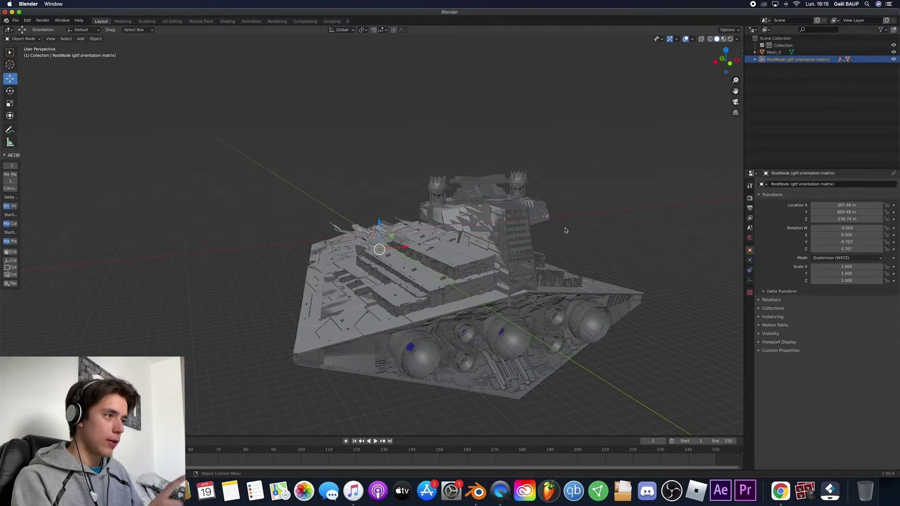
pyautogui.scroll(-5, 558, 245)
pyautogui.scroll(8, 558, 245)
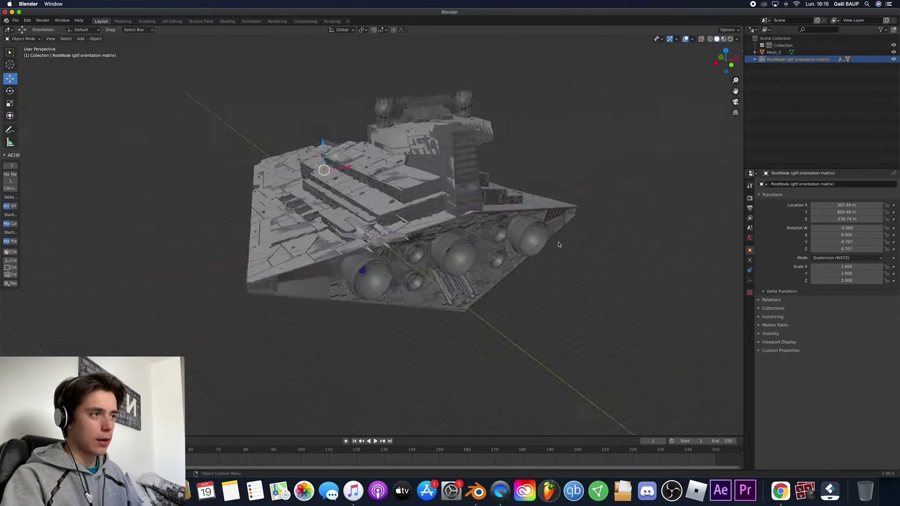
pyautogui.click(742, 52)
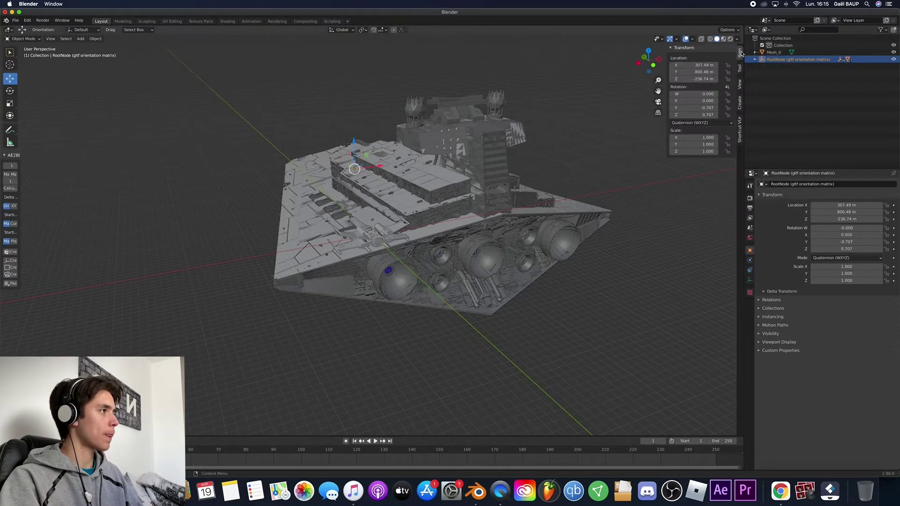
pyautogui.click(740, 87)
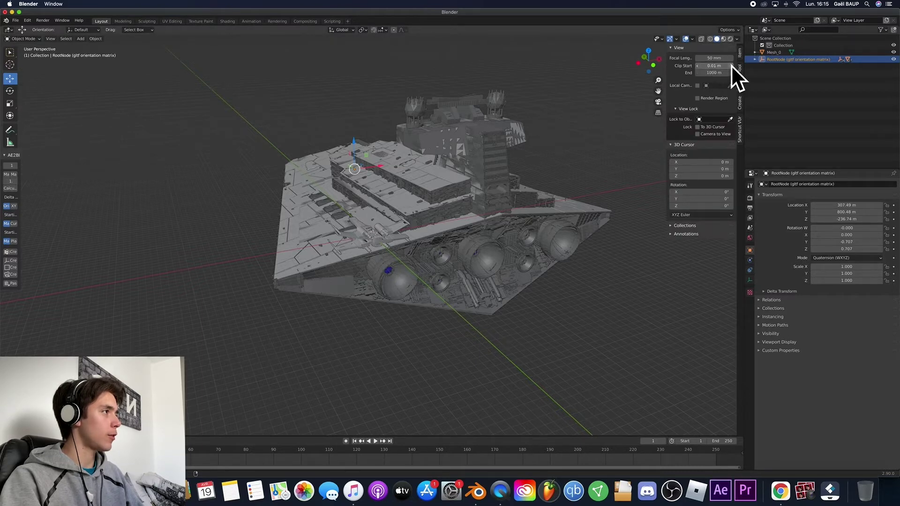
pyautogui.moveTo(714, 72); pyautogui.dragTo(793, 73)
# Step: Examine the X-wing and the Star Destroyer together from several angles to judge their relative size and placement
pyautogui.moveTo(292, 132); pyautogui.dragTo(295, 132, button='middle')
pyautogui.hscroll(10, 295, 132)
pyautogui.hscroll(-10, 295, 132)
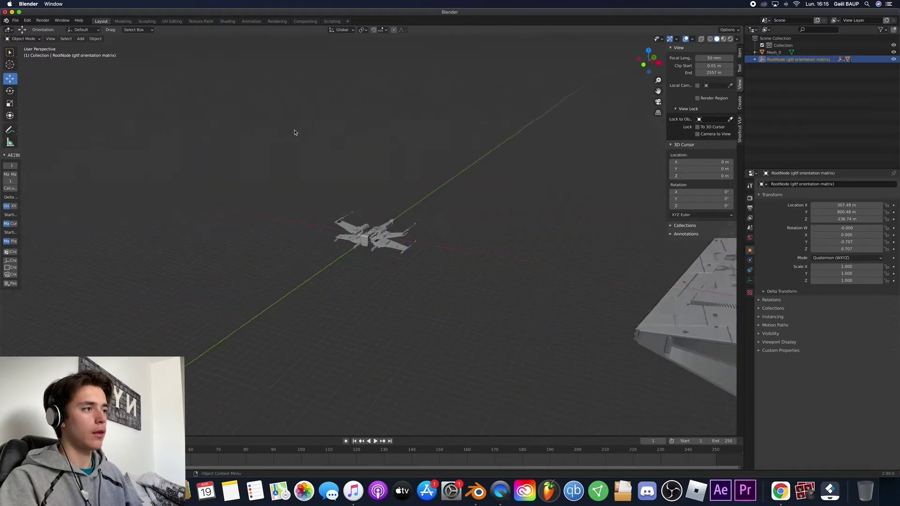
pyautogui.scroll(-5, 293, 131)
pyautogui.hscroll(5, 293, 132)
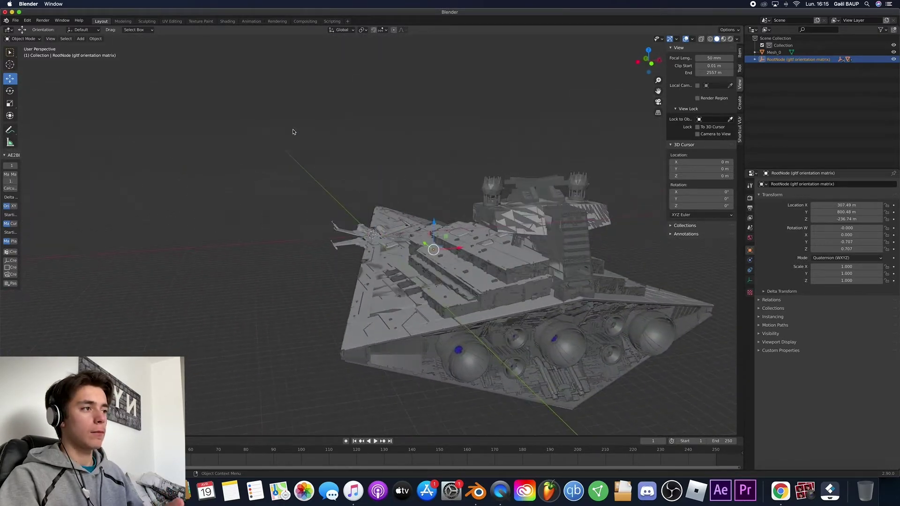
pyautogui.hscroll(-10, 382, 145)
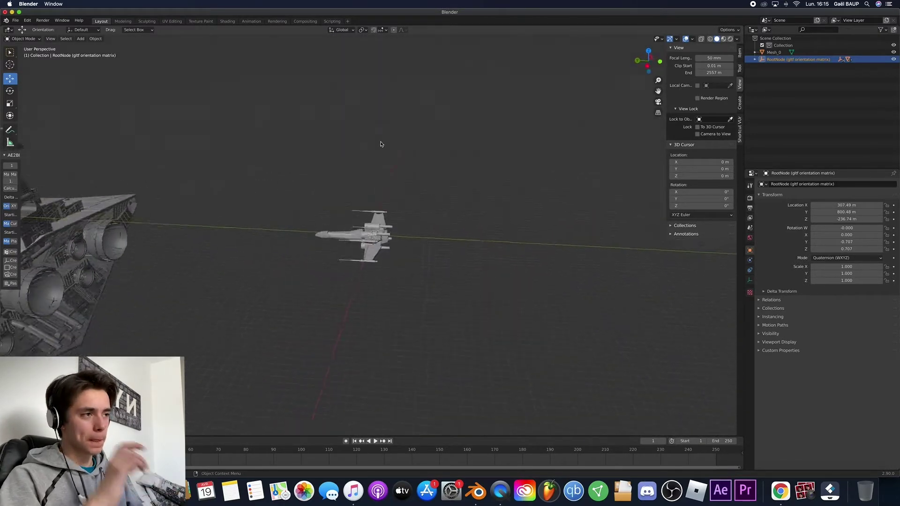
pyautogui.hscroll(8, 382, 145)
pyautogui.scroll(3, 382, 145)
pyautogui.click(556, 156)
pyautogui.scroll(-5, 549, 154)
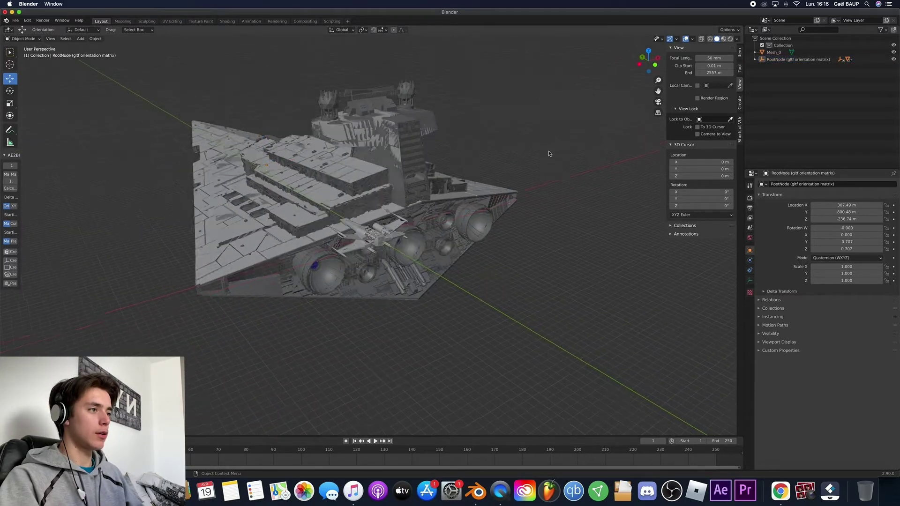
pyautogui.hscroll(4, 549, 154)
pyautogui.scroll(8, 509, 264)
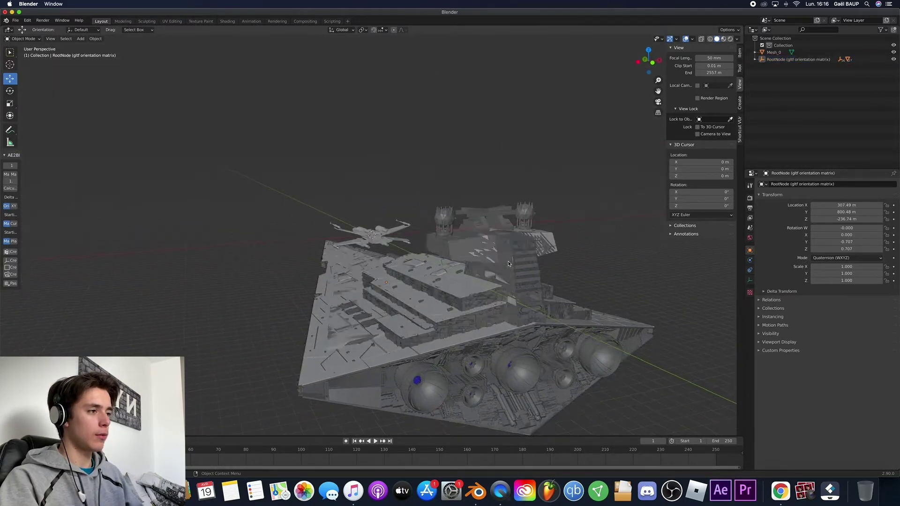
pyautogui.scroll(-5, 509, 264)
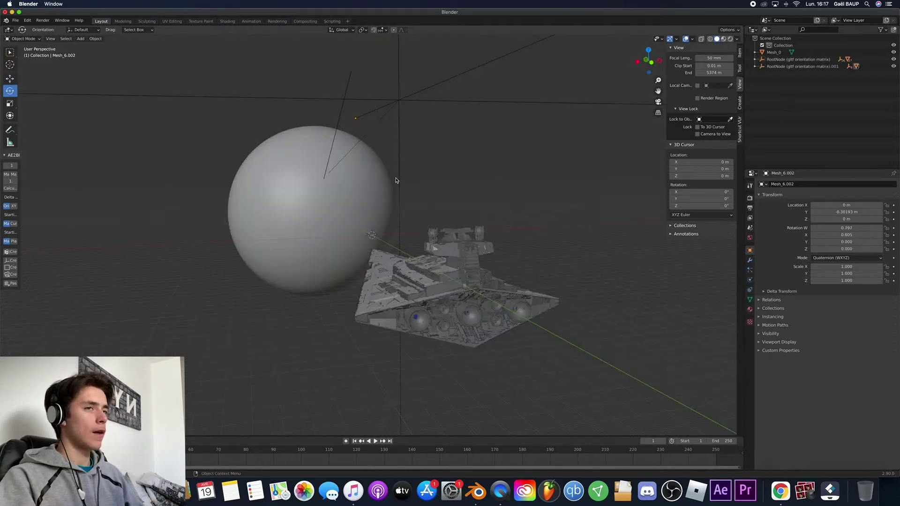
# Step: Examine how the large sphere, the Star Destroyer and the X-wing are arranged relative to one another
pyautogui.scroll(5, 437, 225)
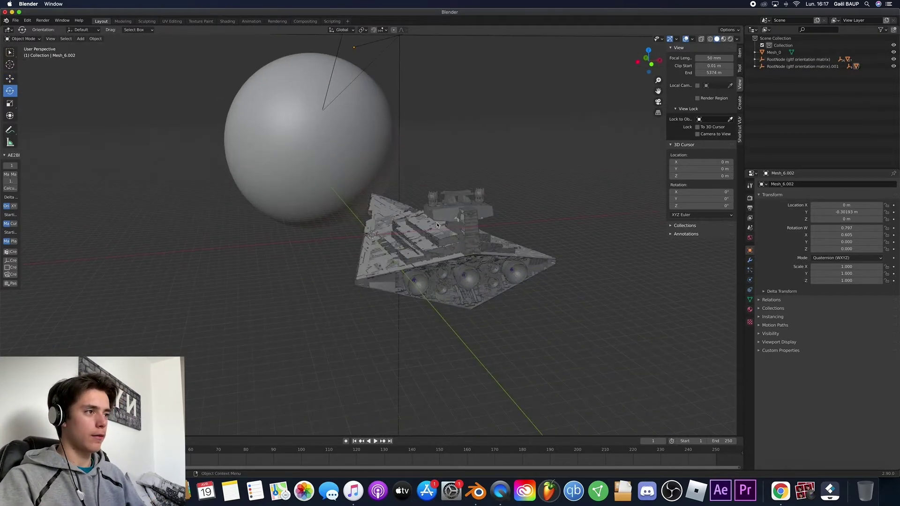
pyautogui.scroll(-2, 437, 226)
pyautogui.keyDown('ctrl'); pyautogui.scroll(4, 440, 229); pyautogui.keyUp('ctrl')
pyautogui.scroll(5, 440, 229)
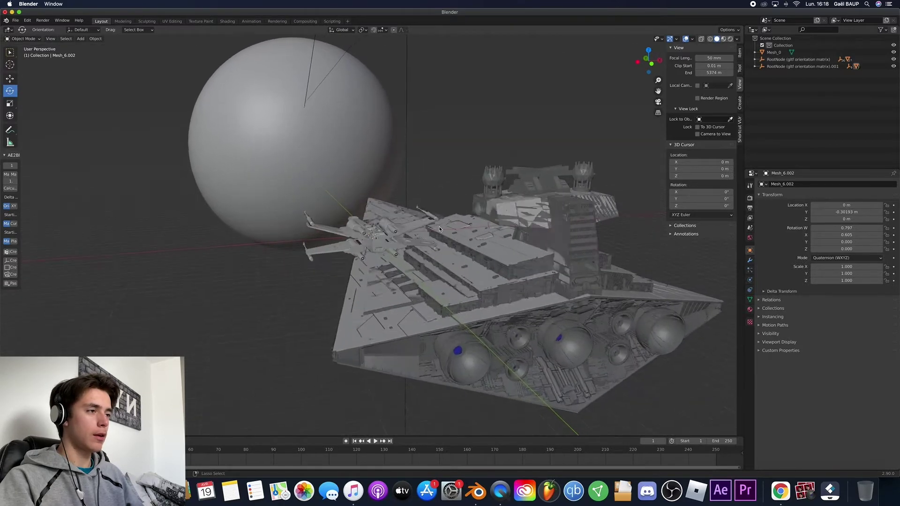
pyautogui.scroll(-5, 388, 160)
pyautogui.scroll(2, 388, 158)
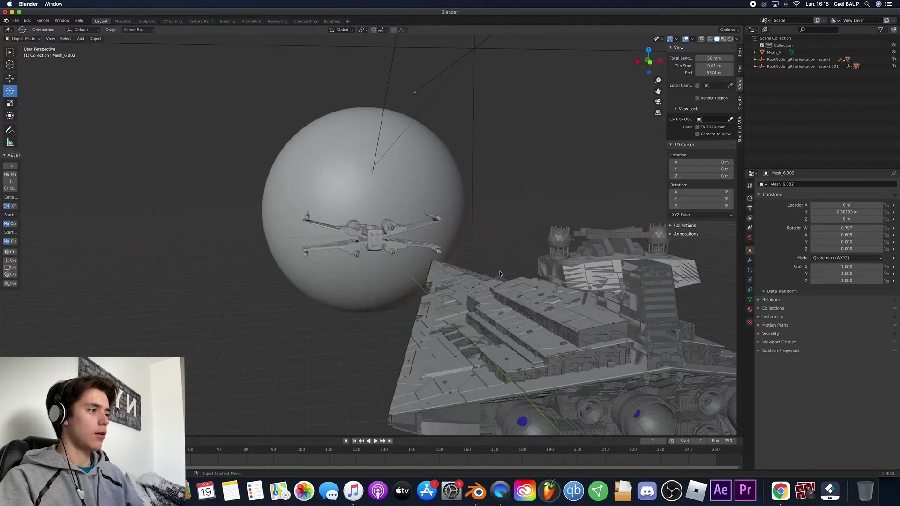
pyautogui.scroll(8, 370, 171)
pyautogui.scroll(-8, 441, 165)
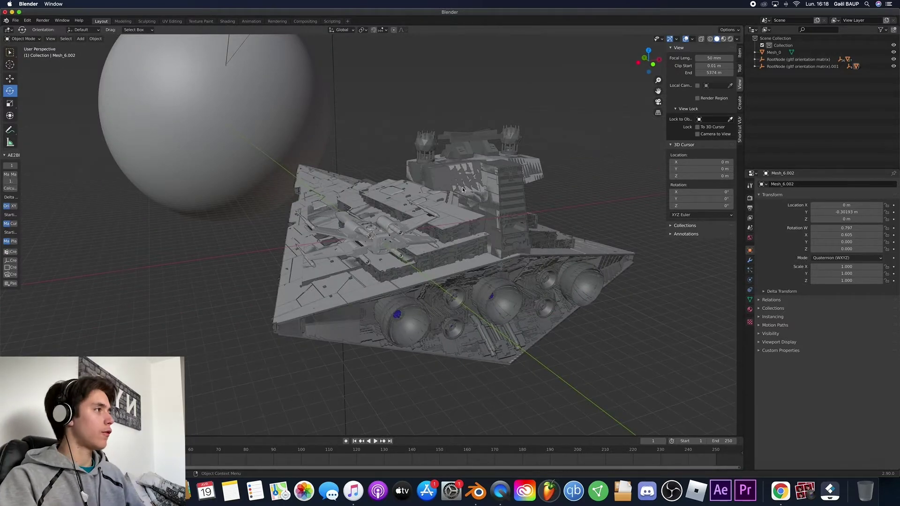
pyautogui.hscroll(-6, 463, 190)
# Step: Create a new collection in the scene and name it "stuff"
pyautogui.click(894, 30)
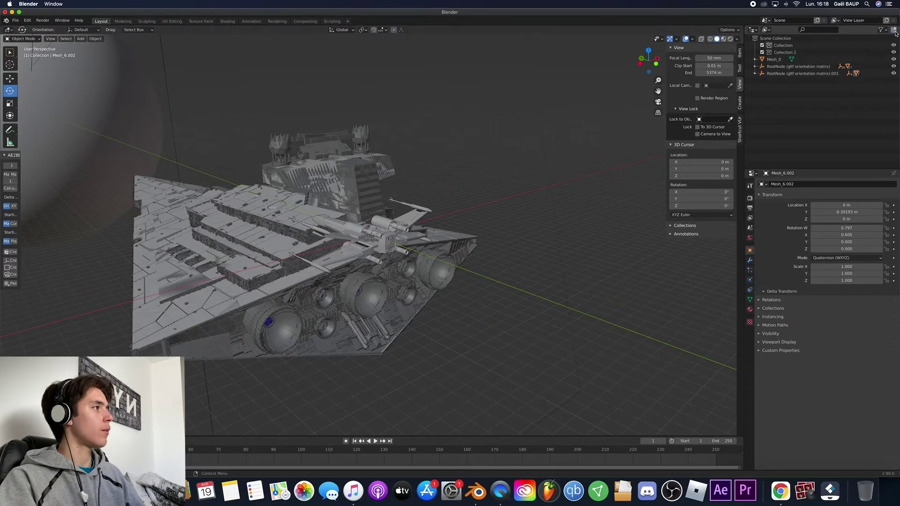
pyautogui.click(792, 51)
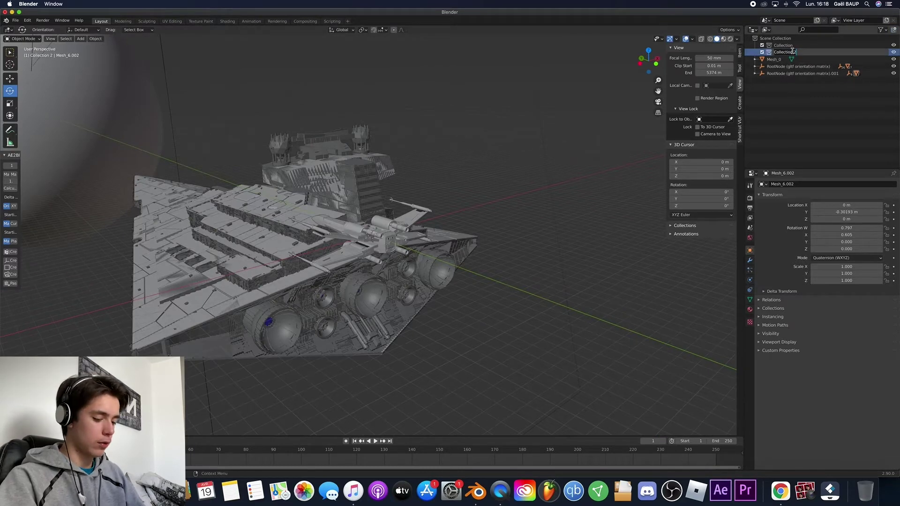
pyautogui.click(817, 114)
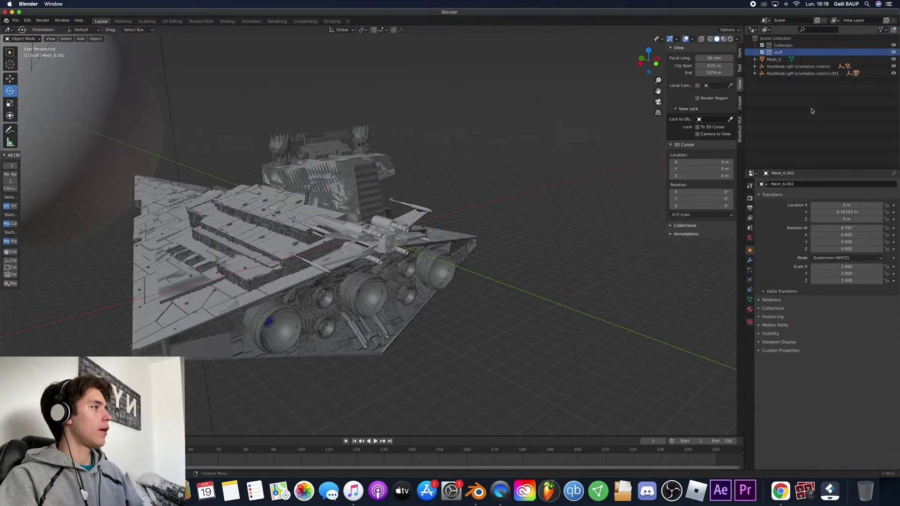
# Step: Select the whole hierarchy of the large sphere's root node and move it into the "stuff" collection
pyautogui.hscroll(-5, 440, 121)
pyautogui.click(302, 89)
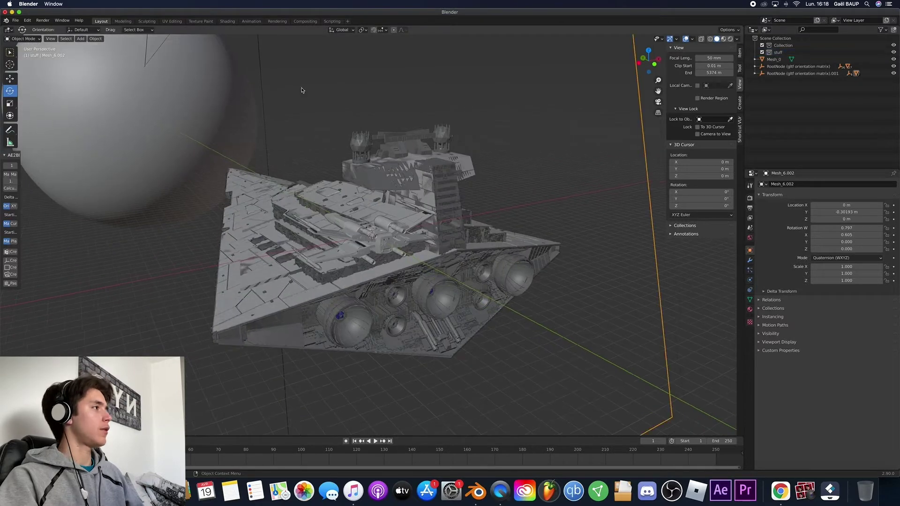
pyautogui.click(776, 74)
pyautogui.keyDown('shift'); pyautogui.click(779, 66); pyautogui.keyUp('shift')
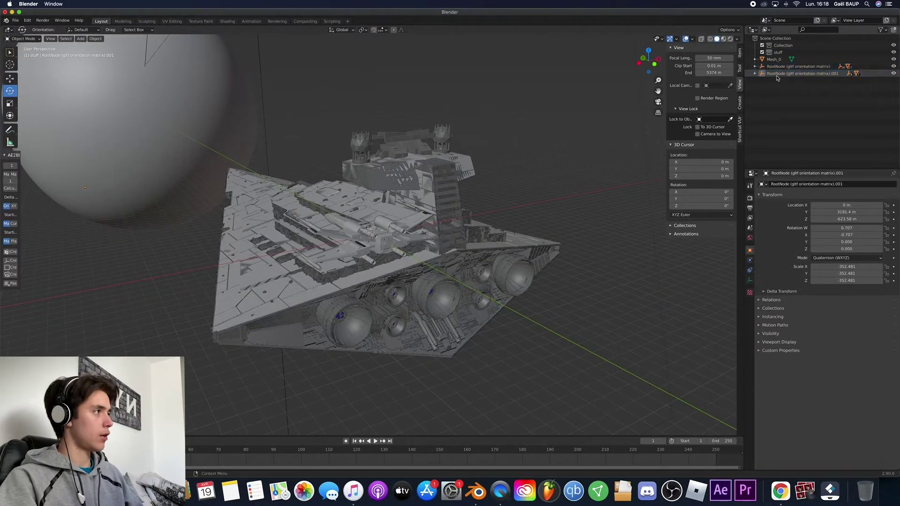
pyautogui.click(778, 73)
pyautogui.rightClick(779, 75)
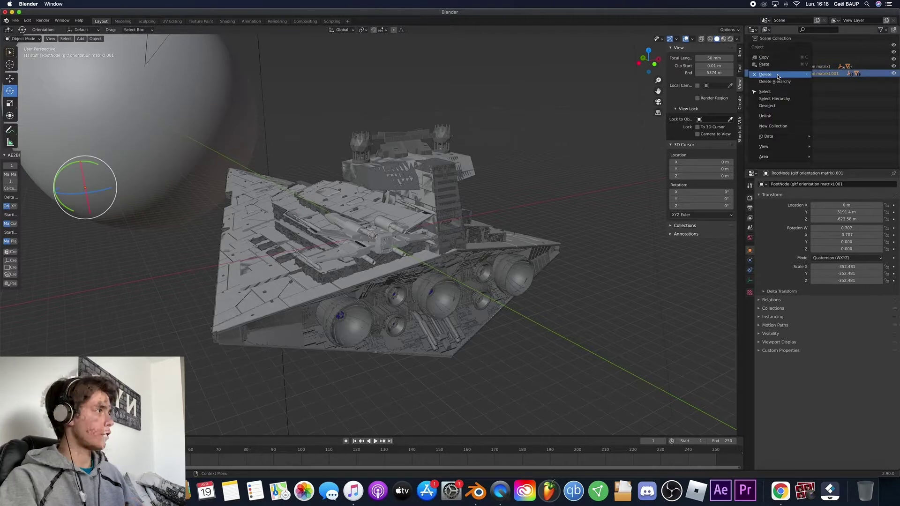
pyautogui.click(782, 99)
pyautogui.scroll(2, 778, 56)
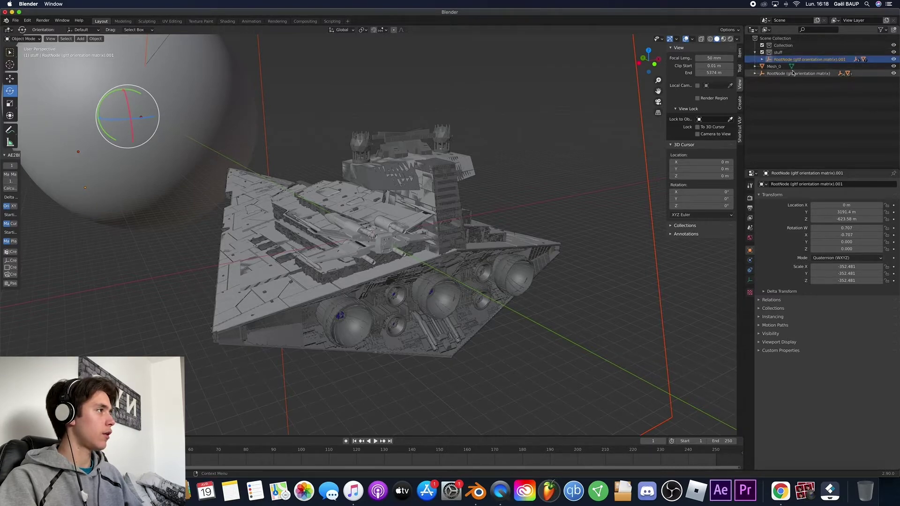
# Step: Move the Star Destroyer's whole hierarchy into the "stuff" collection and exclude that collection from the view layer
pyautogui.click(781, 74)
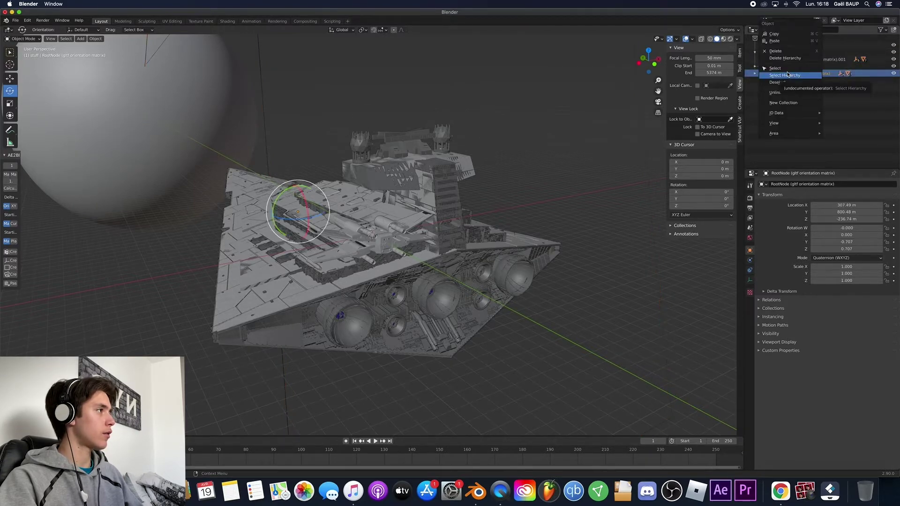
pyautogui.click(762, 53)
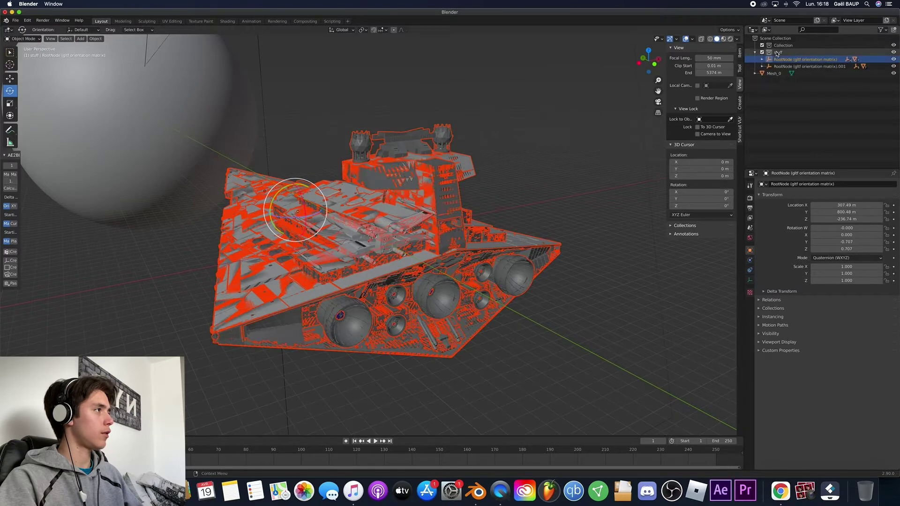
pyautogui.hscroll(-10, 428, 140)
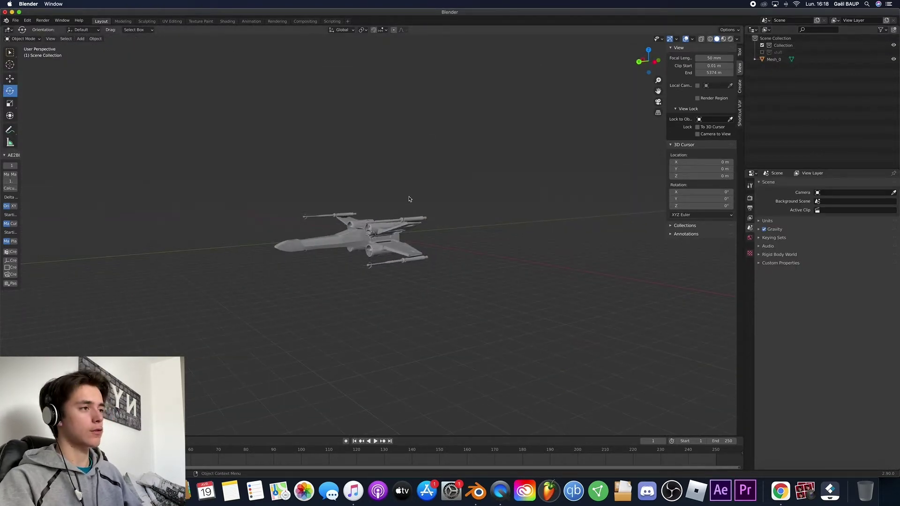
# Step: Examine the isolated X-wing from its sides, front and rear
pyautogui.hscroll(-5, 408, 199)
pyautogui.hscroll(10, 409, 198)
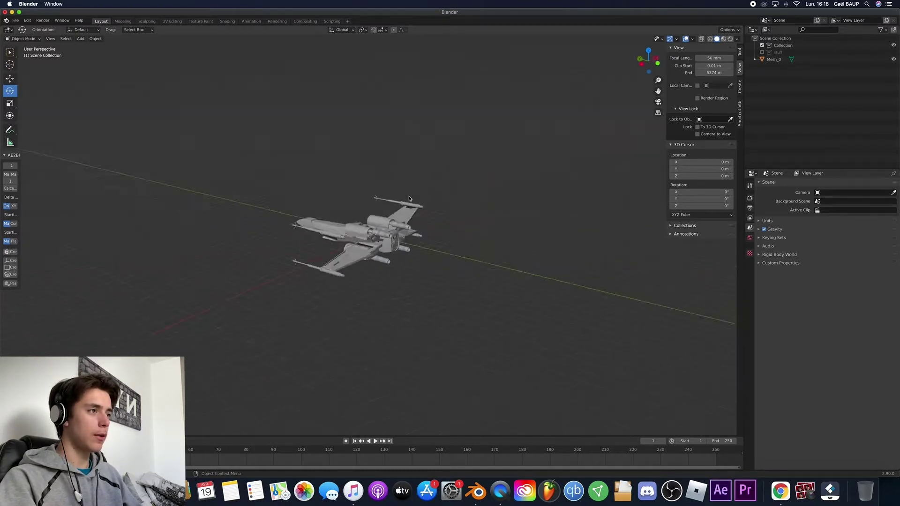
pyautogui.hscroll(-5, 409, 199)
pyautogui.hscroll(-10, 409, 233)
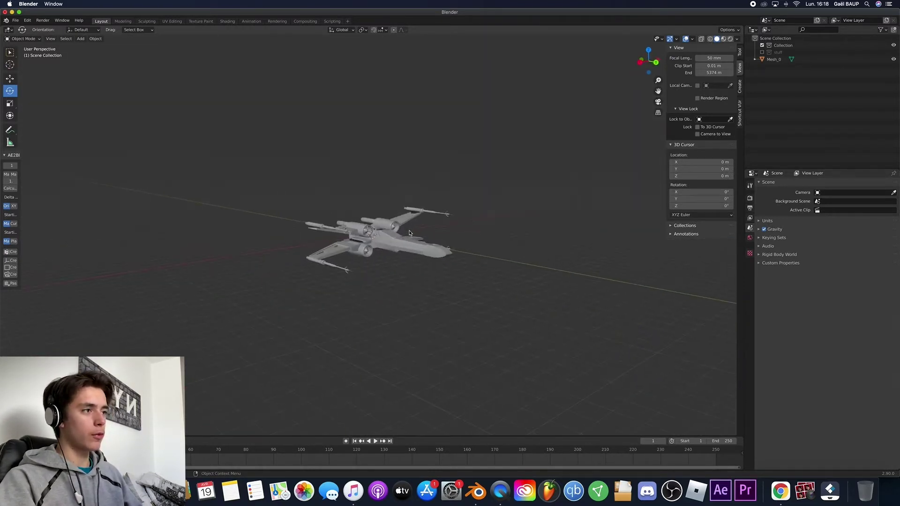
pyautogui.hscroll(8, 409, 233)
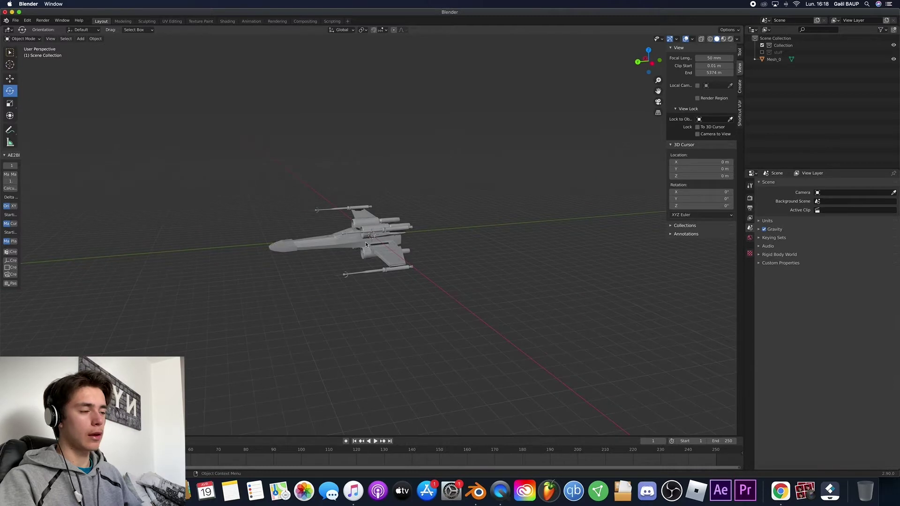
pyautogui.hscroll(6, 254, 226)
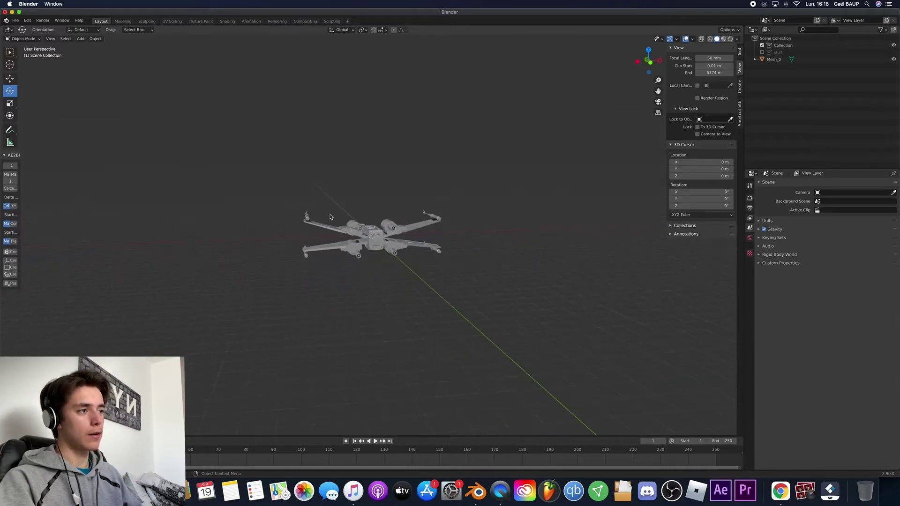
# Step: Select the X-wing and set the scene's end frame to 100
pyautogui.hscroll(-8, 330, 216)
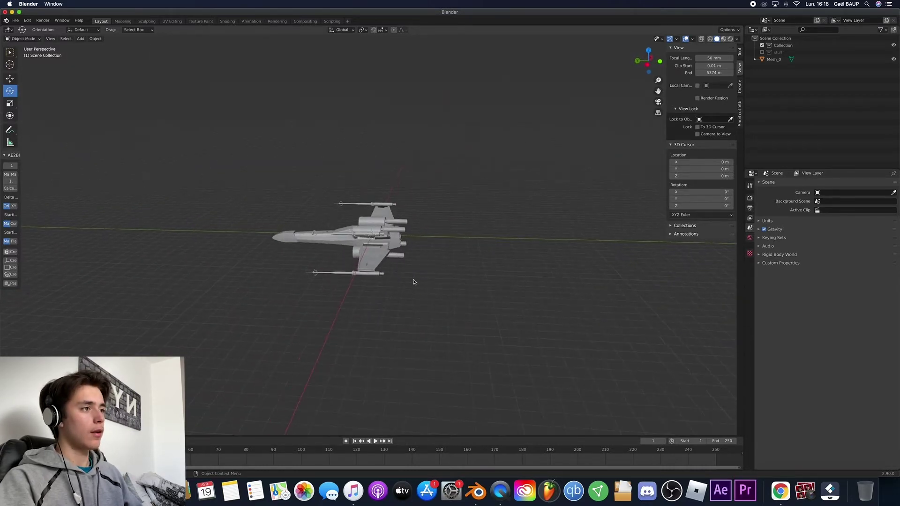
pyautogui.hscroll(-2, 385, 244)
pyautogui.click(397, 244)
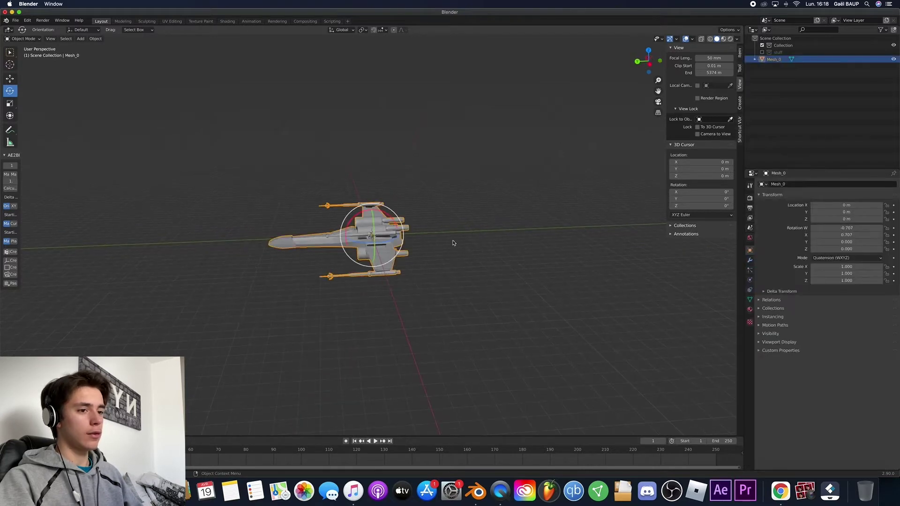
pyautogui.press('space')
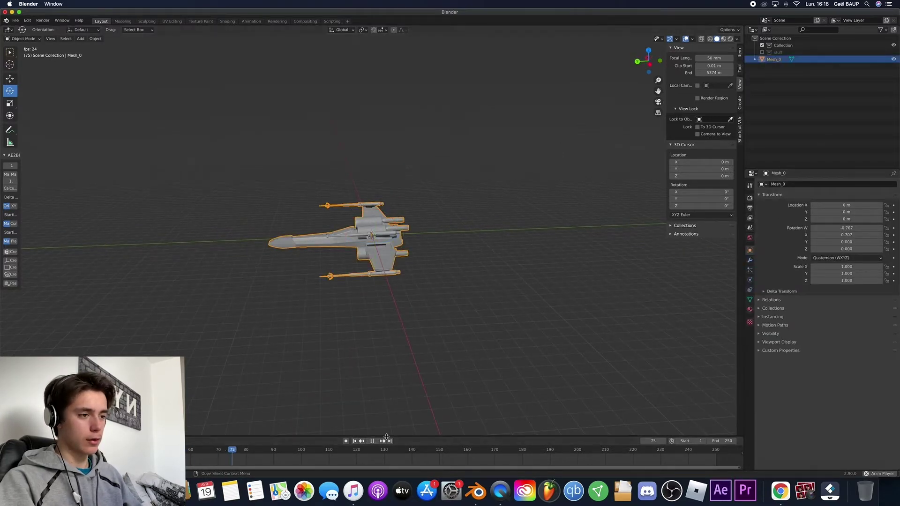
pyautogui.press('space')
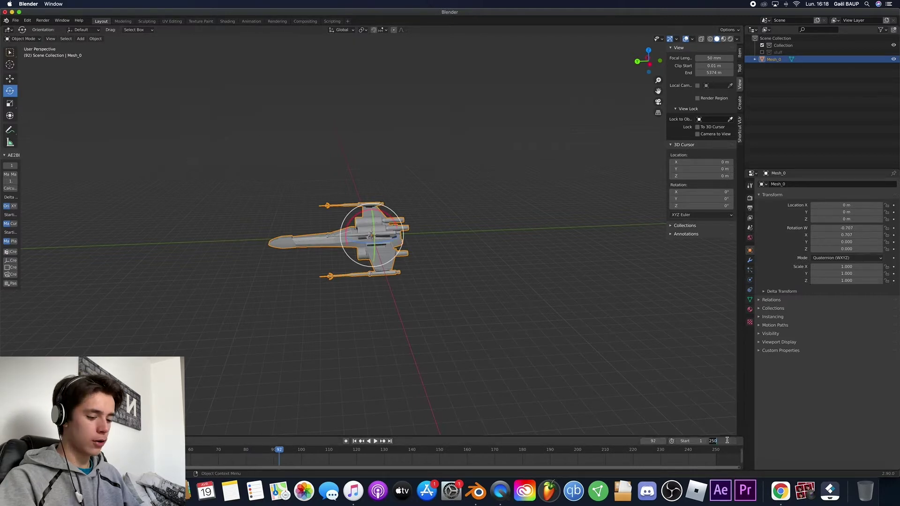
pyautogui.press('Return')
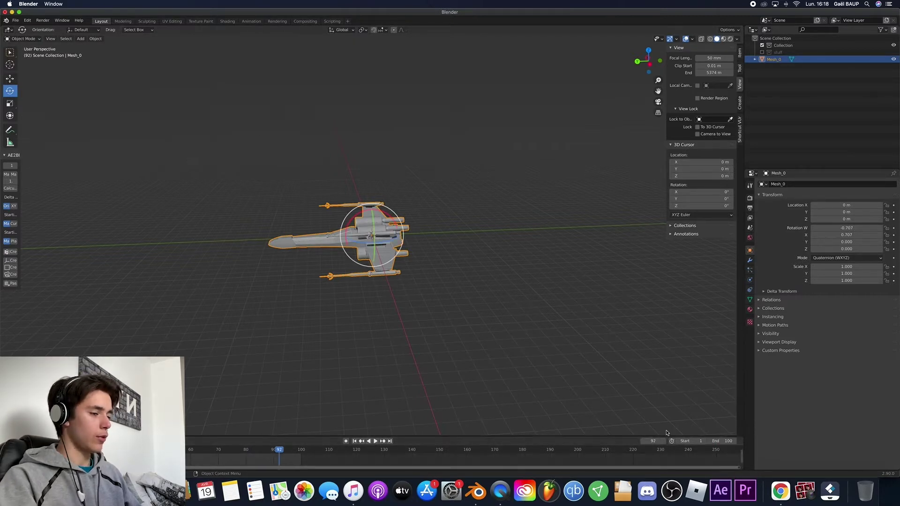
# Step: Insert a Location, Rotation & Scale keyframe on the X-wing at frame 0
pyautogui.moveTo(279, 450); pyautogui.dragTo(190, 450)
pyautogui.press('space')
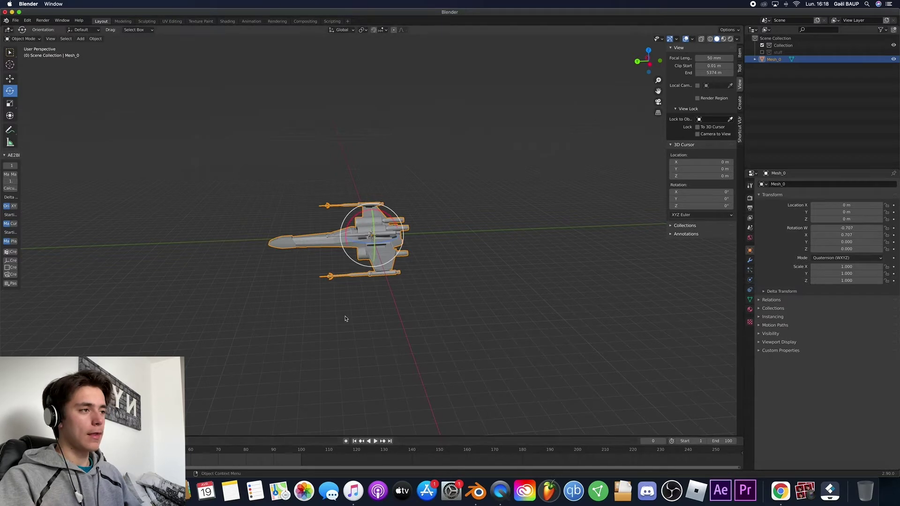
pyautogui.press('i')
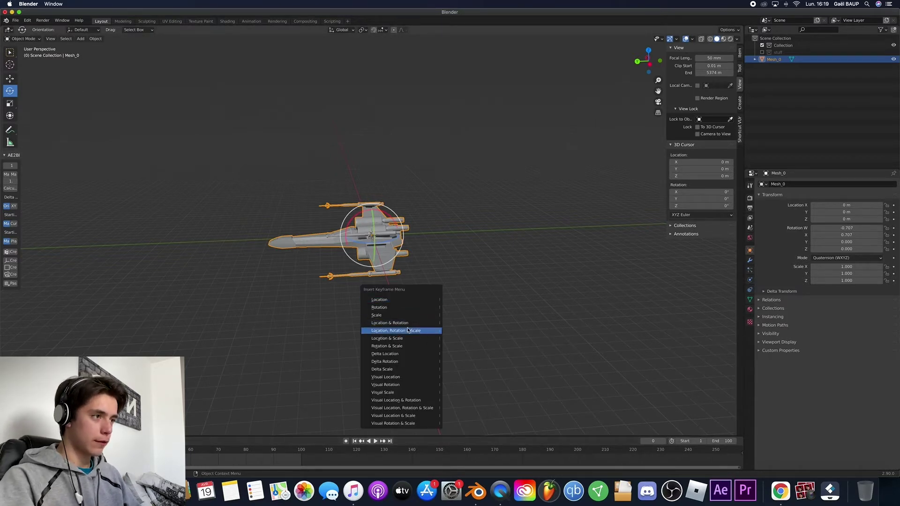
pyautogui.click(408, 331)
# Step: Insert a second transform keyframe on the X-wing at frame 100 and return to frame 0
pyautogui.press('space')
pyautogui.press('space')
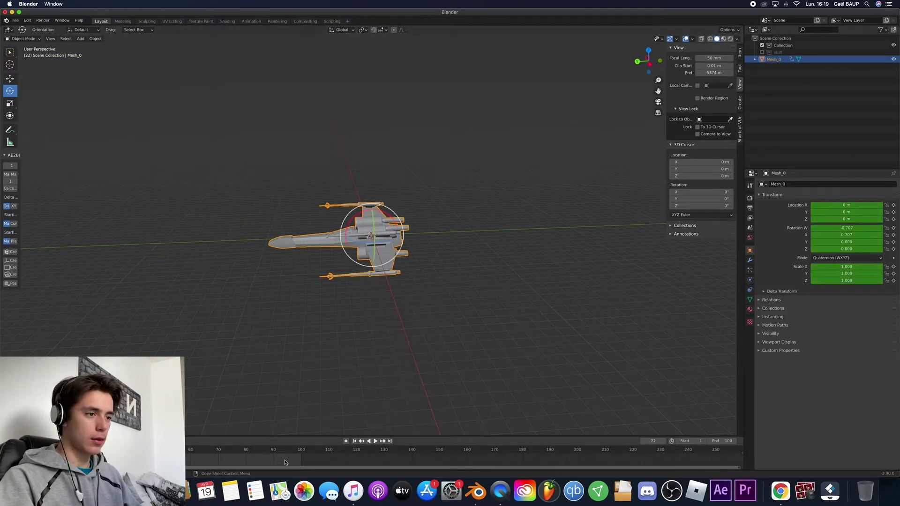
pyautogui.click(298, 451)
pyautogui.press('i')
pyautogui.click(430, 325)
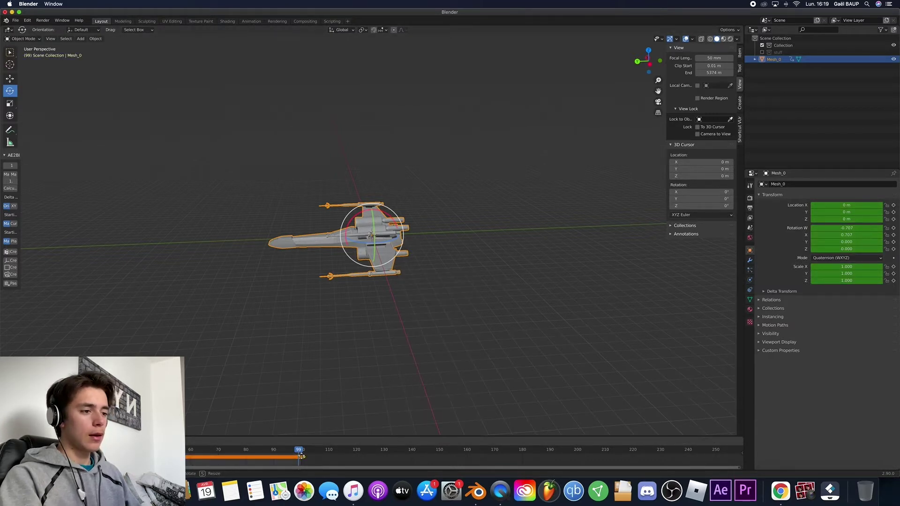
pyautogui.moveTo(301, 456); pyautogui.dragTo(25, 450)
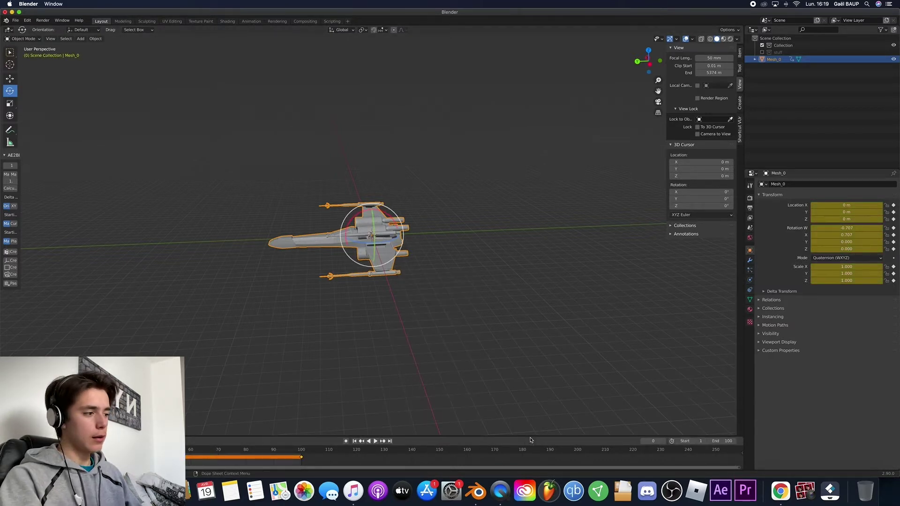
# Step: Enlarge the timeline area, turn it into a Graph Editor and expand the X-wing's Object Transforms channels
pyautogui.moveTo(530, 437); pyautogui.dragTo(574, 302)
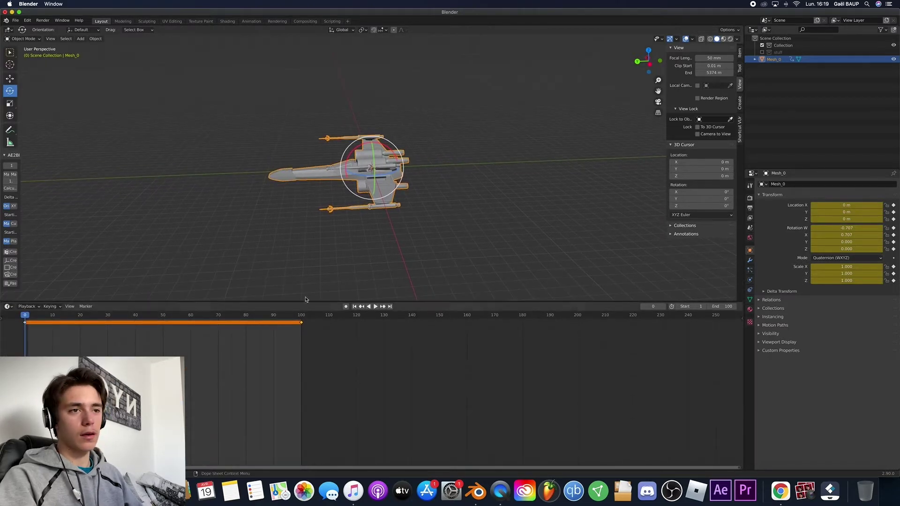
pyautogui.click(8, 307)
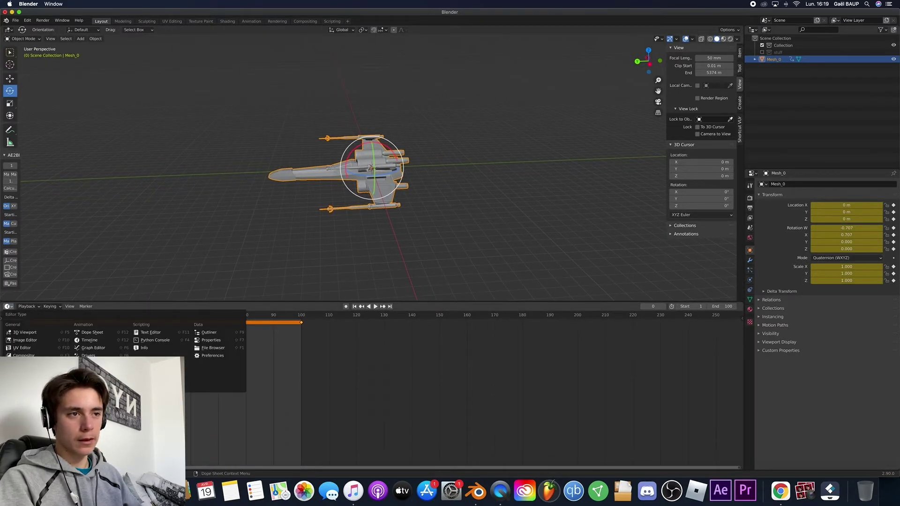
pyautogui.click(89, 348)
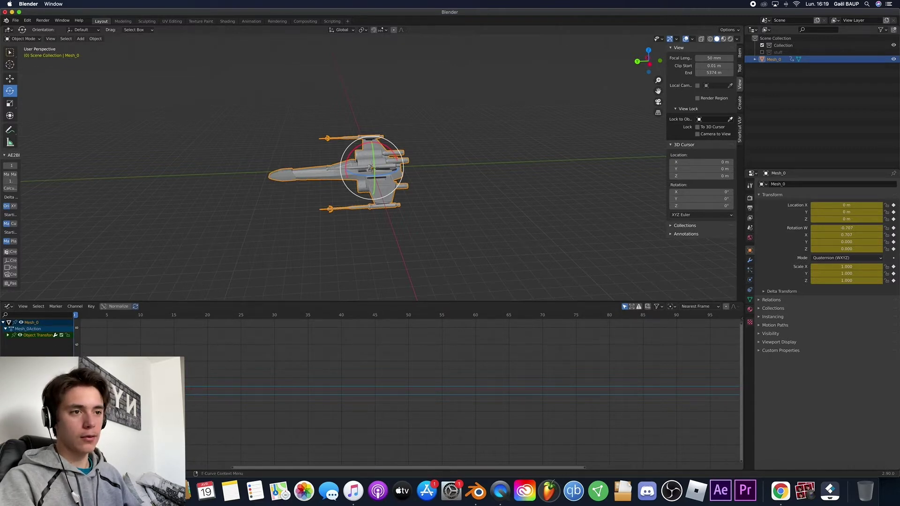
pyautogui.click(8, 336)
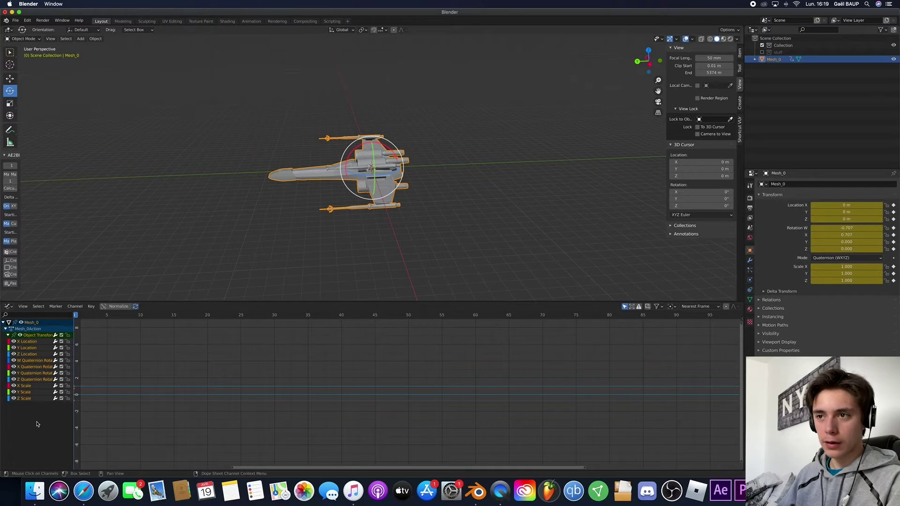
# Step: Add a Noise modifier to the X-wing's X Quaternion Rotation curve
pyautogui.click(27, 369)
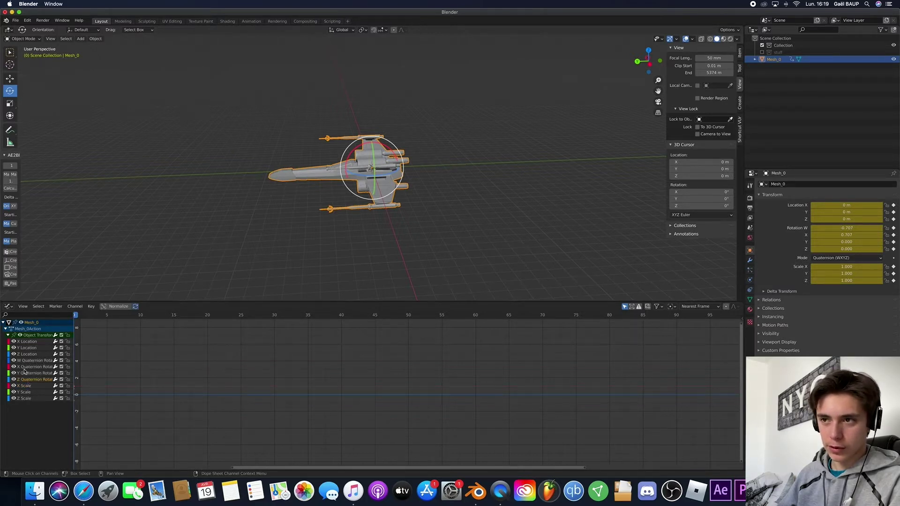
pyautogui.click(742, 319)
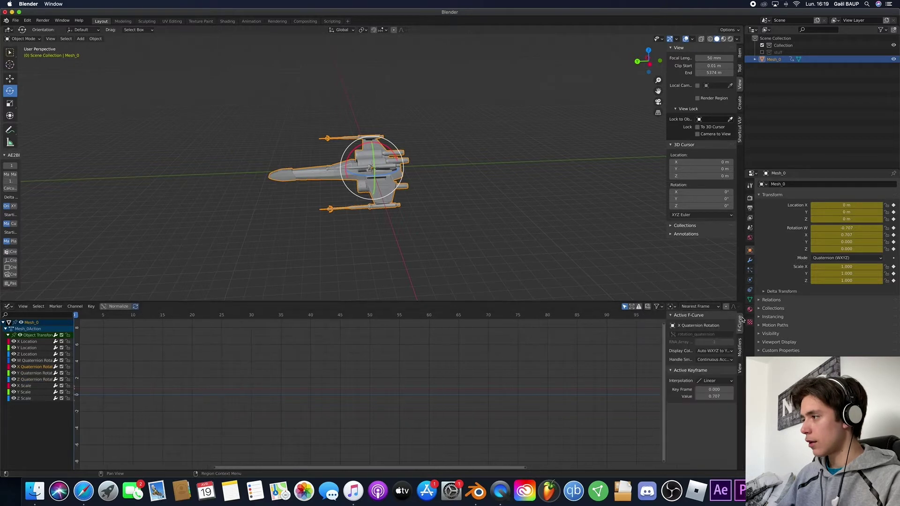
pyautogui.click(740, 349)
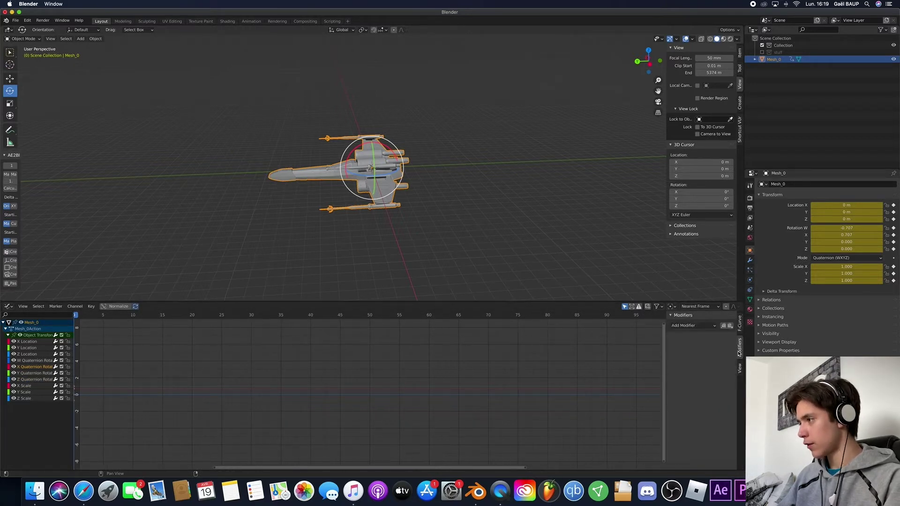
pyautogui.click(694, 326)
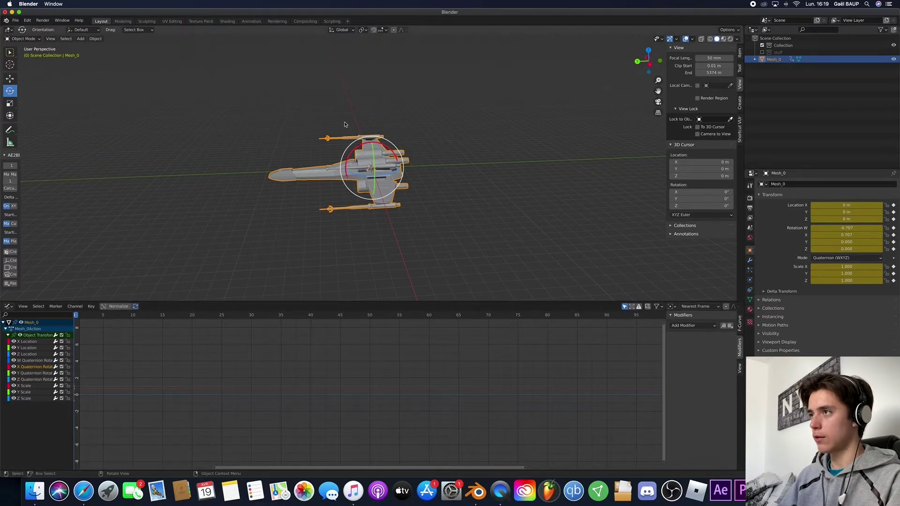
pyautogui.click(693, 325)
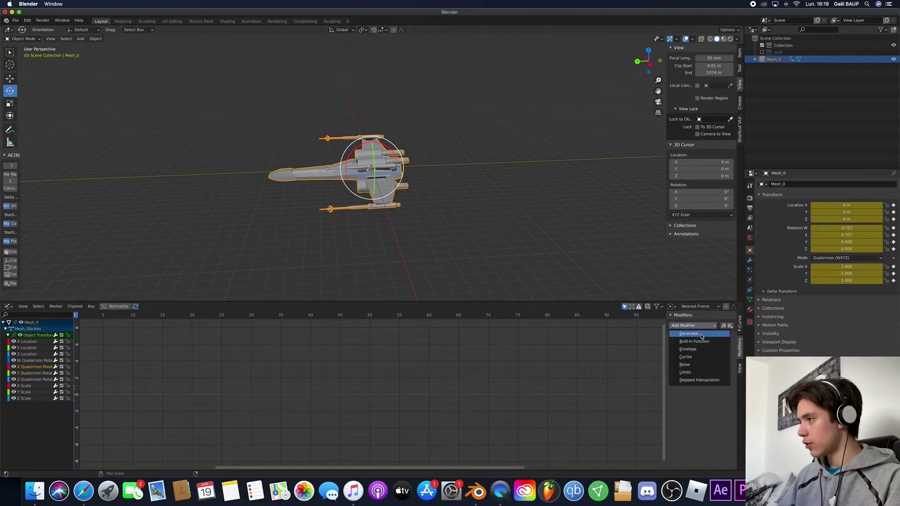
pyautogui.click(695, 364)
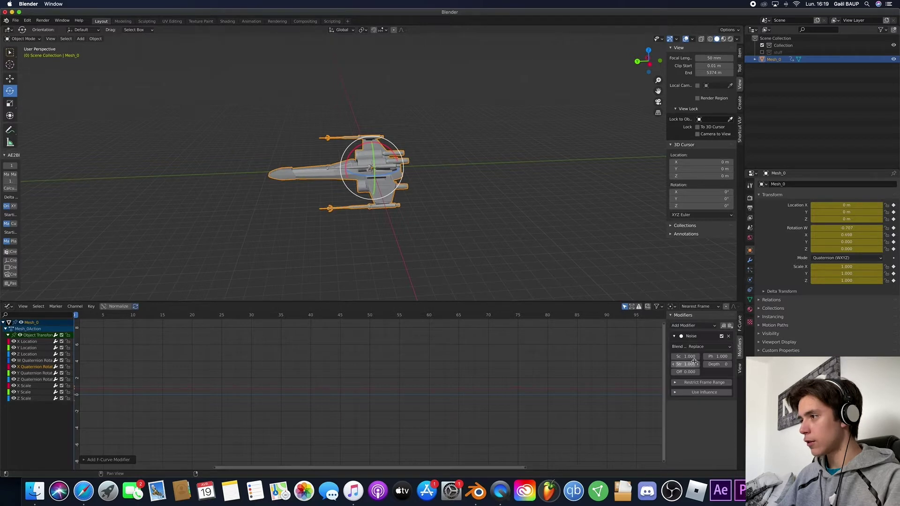
# Step: Preview the shaking animation and set the Noise modifier's scale to 20
pyautogui.press('space')
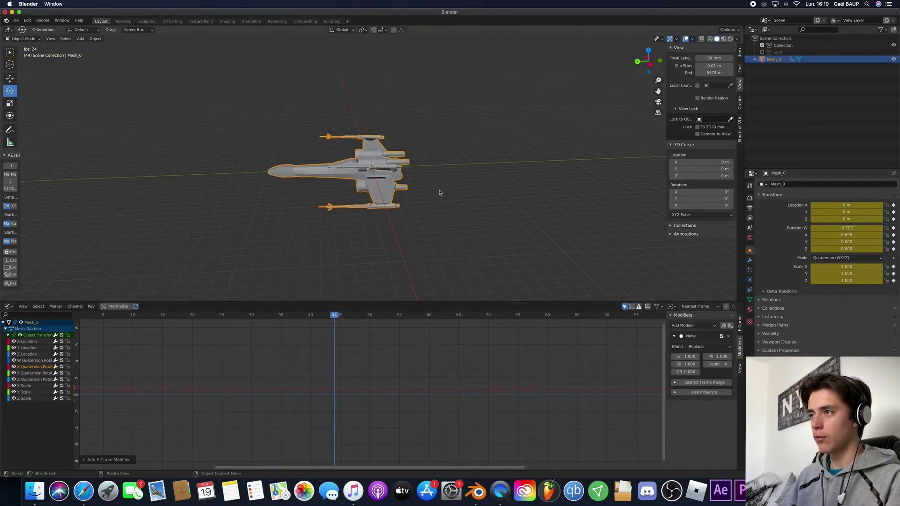
pyautogui.press('space')
pyautogui.moveTo(447, 317); pyautogui.dragTo(323, 316)
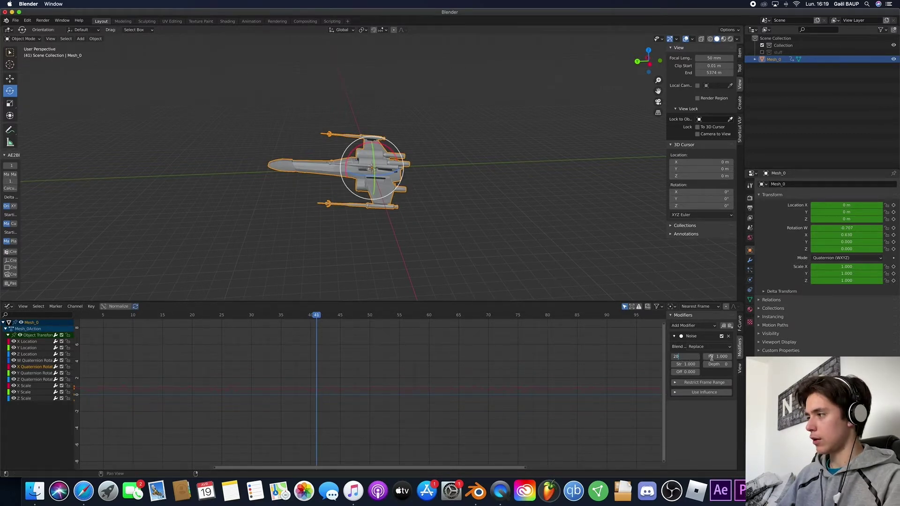
pyautogui.write('20')
pyautogui.press('Return')
# Step: Play and scrub through the animation, and set the Noise modifier's strength to 0.1
pyautogui.press('space')
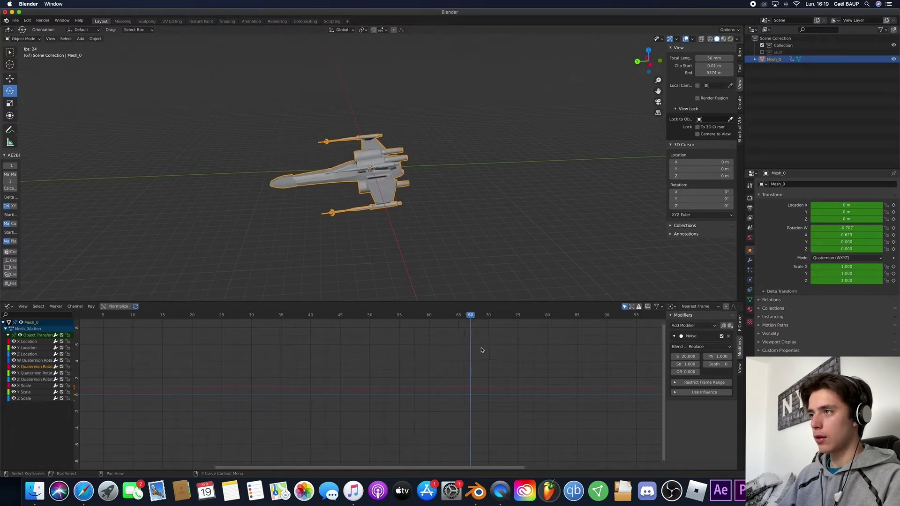
pyautogui.press('space')
pyautogui.moveTo(483, 318); pyautogui.dragTo(151, 317)
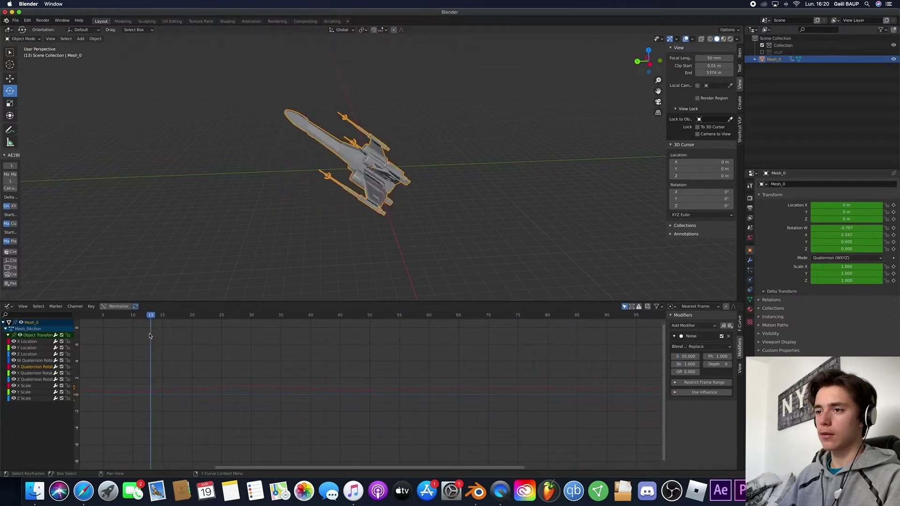
pyautogui.press('space')
pyautogui.press('space')
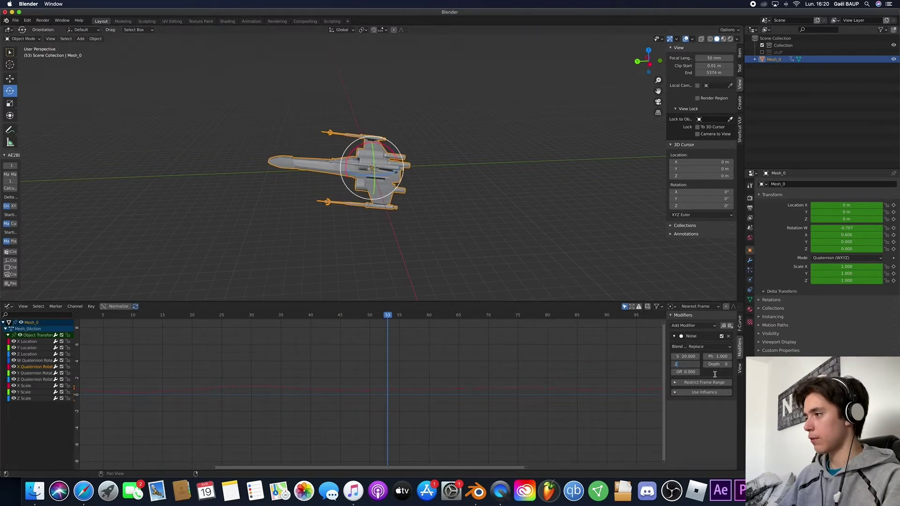
pyautogui.press('Return')
# Step: Play the animation and examine the X-wing's rocking motion from the rear and up close from the side
pyautogui.press('space')
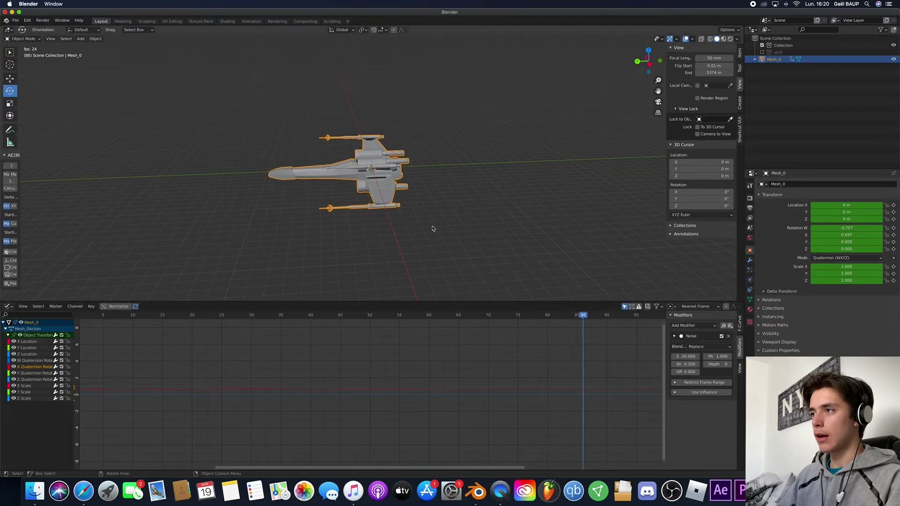
pyautogui.press('space')
pyautogui.hscroll(10, 406, 192)
pyautogui.press('space')
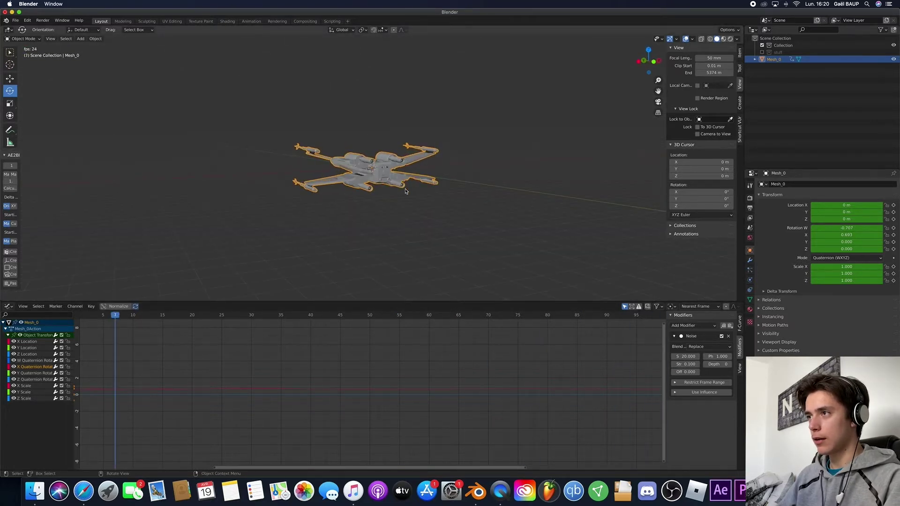
pyautogui.scroll(8, 406, 191)
pyautogui.hscroll(-10, 406, 191)
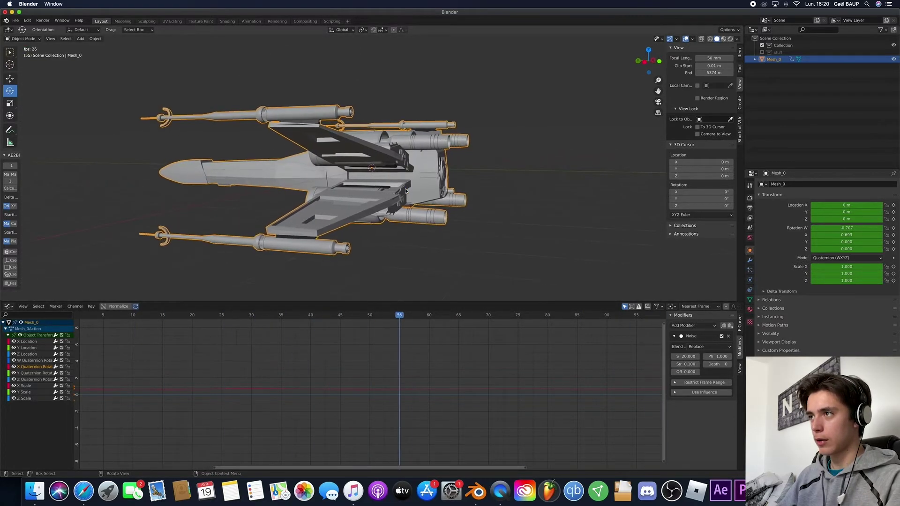
pyautogui.press('space')
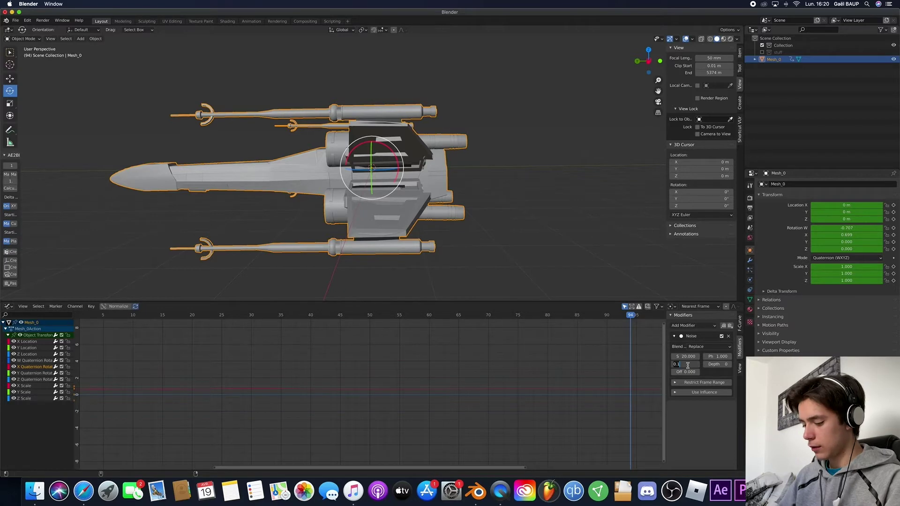
# Step: Set the Noise modifier's strength to 0.05 and check the motion in playback from above
pyautogui.click(688, 366)
pyautogui.write('.05')
pyautogui.press('Return')
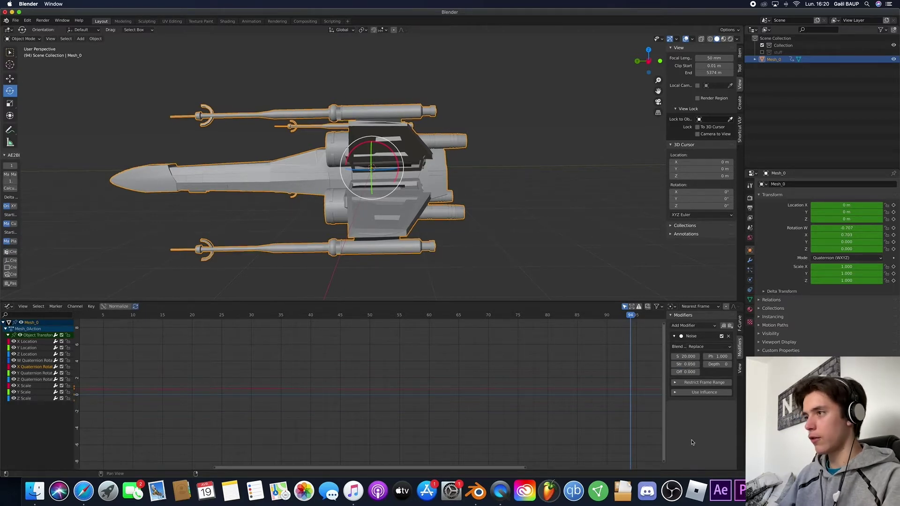
pyautogui.press('space')
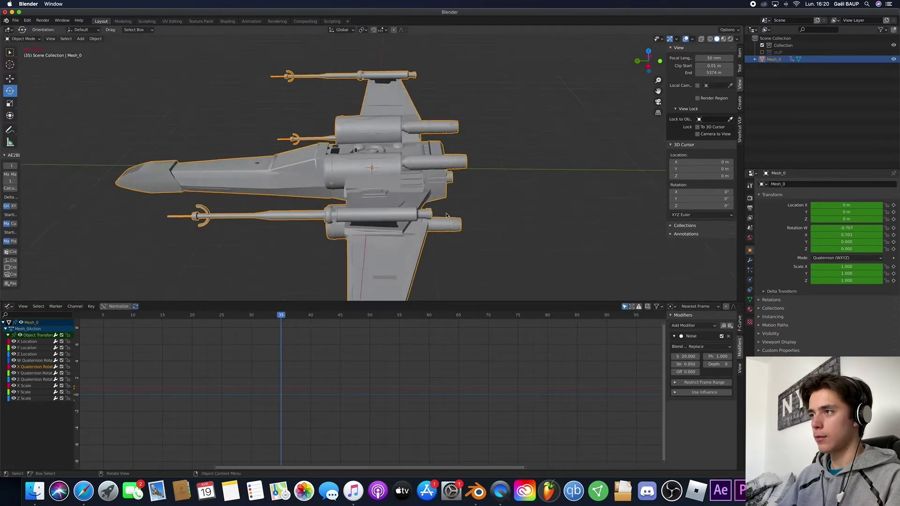
pyautogui.moveTo(445, 255); pyautogui.dragTo(443, 235, button='middle')
pyautogui.press('space')
pyautogui.scroll(-4, 443, 234)
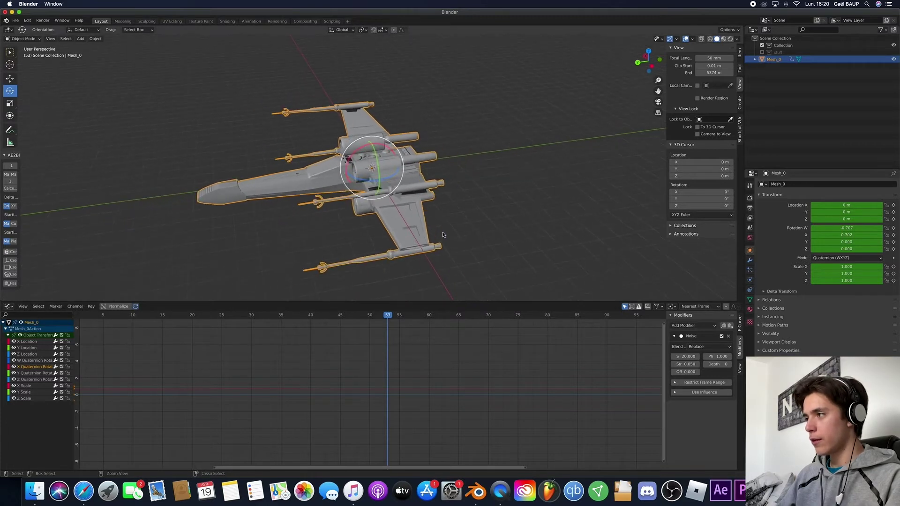
# Step: Copy the Noise modifier from X Quaternion Rotation to the Y Quaternion Rotation curve and play the animation
pyautogui.click(726, 329)
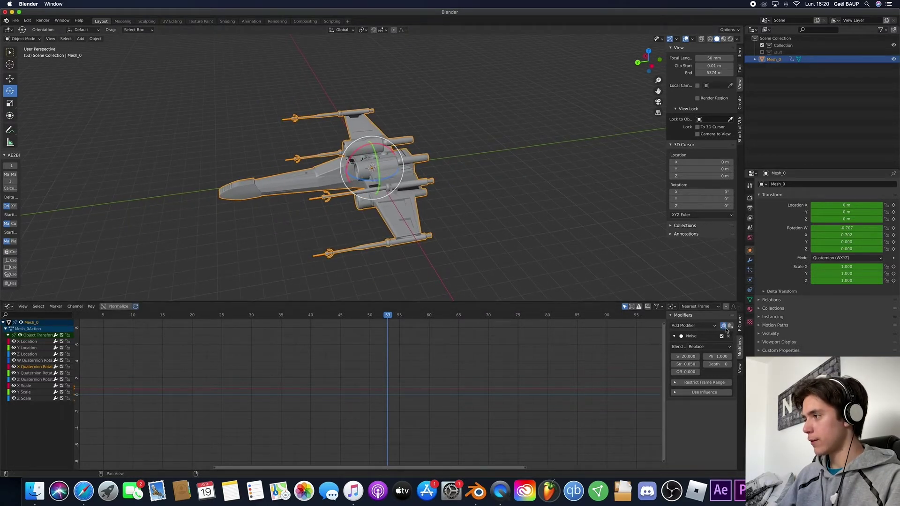
pyautogui.click(30, 373)
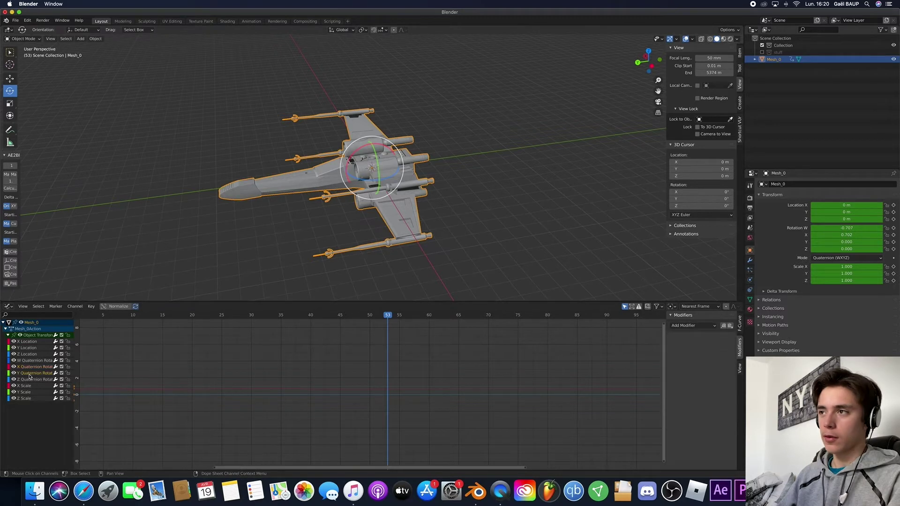
pyautogui.click(731, 326)
pyautogui.press('space')
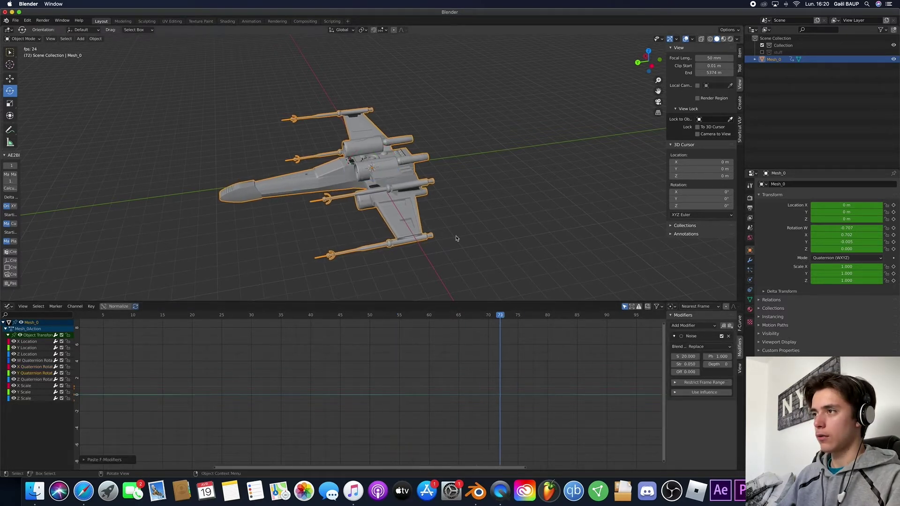
# Step: Set the Noise modifier's offset to 121.2 on the Y Quaternion Rotation curve and check the X-wing's motion in playback
pyautogui.hscroll(10, 457, 238)
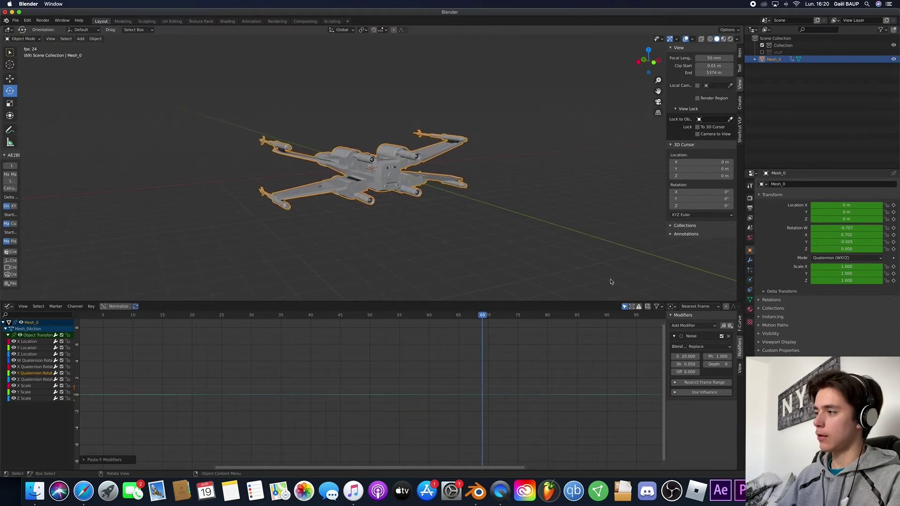
pyautogui.press('space')
pyautogui.moveTo(601, 317); pyautogui.dragTo(175, 310)
pyautogui.press('space')
pyautogui.press('space')
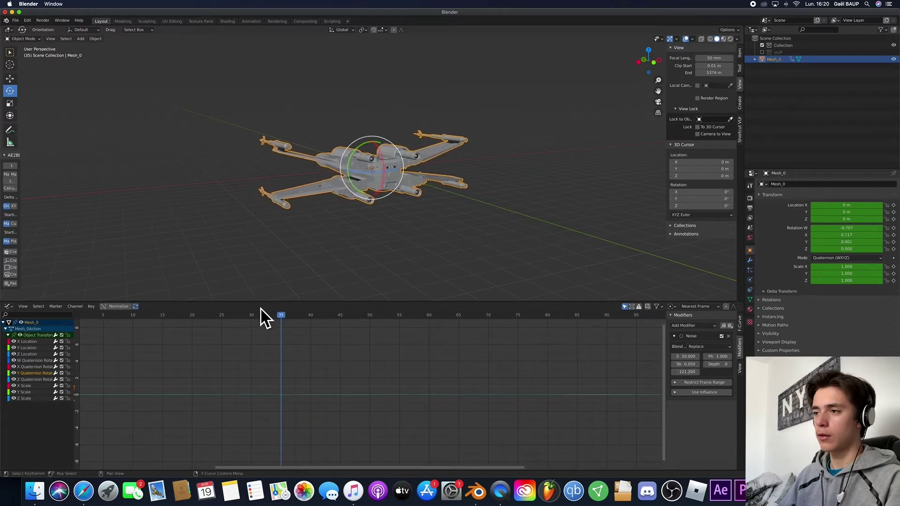
pyautogui.hscroll(-5, 263, 319)
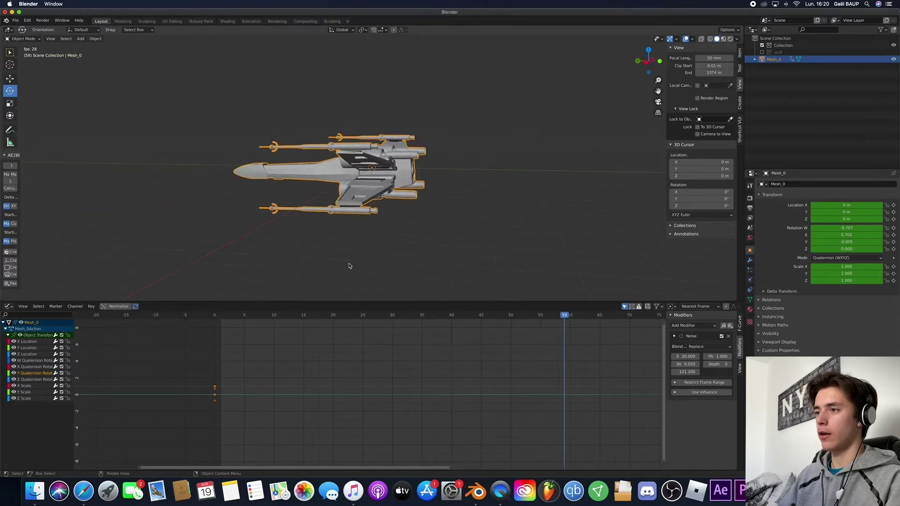
# Step: Change the Graph Editor to a Timeline, reduce its height, and view the playing animation from behind the X-wing
pyautogui.click(12, 307)
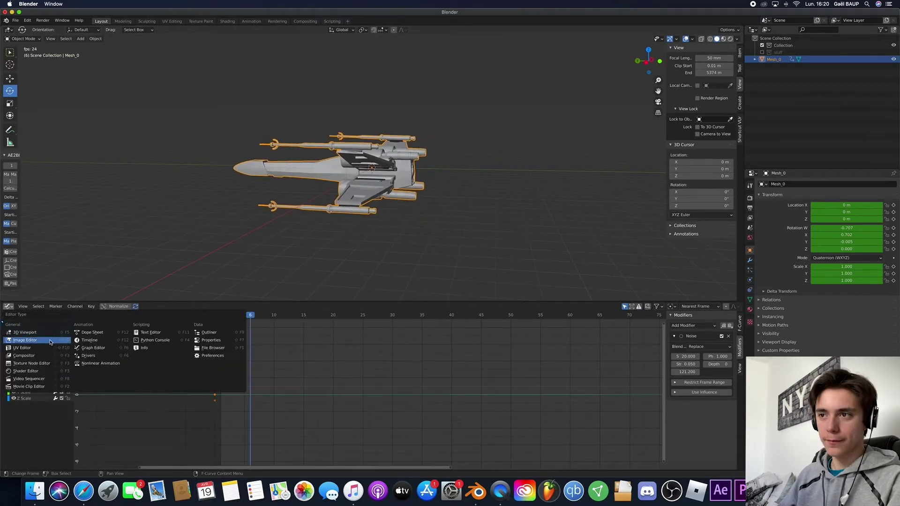
pyautogui.click(89, 340)
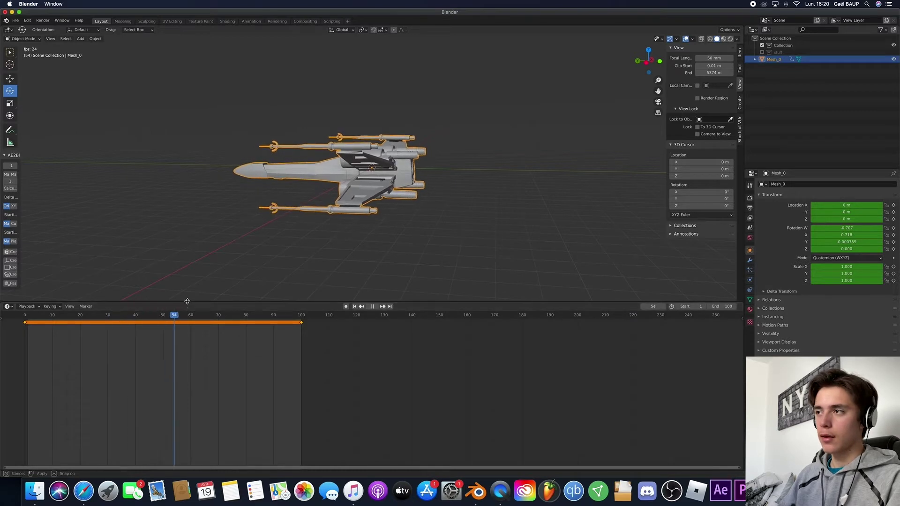
pyautogui.moveTo(186, 304); pyautogui.dragTo(188, 388)
pyautogui.hscroll(10, 334, 264)
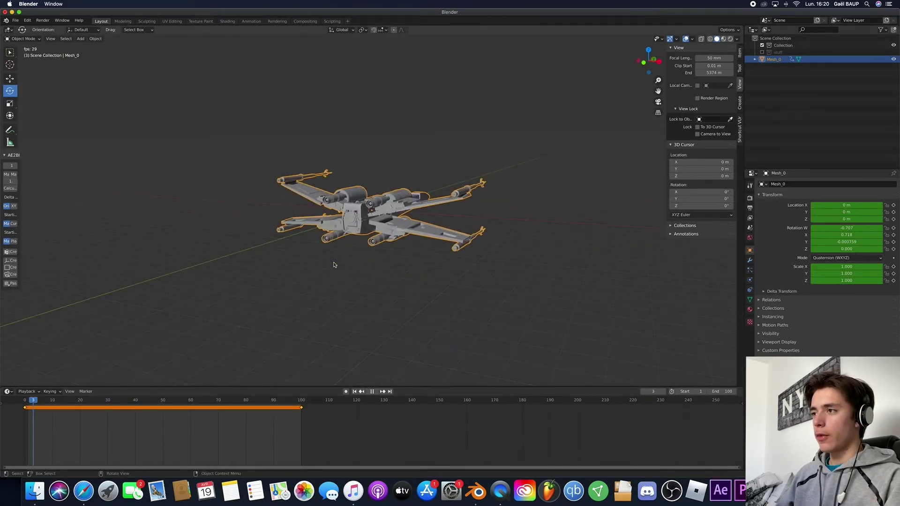
pyautogui.hscroll(-7, 340, 260)
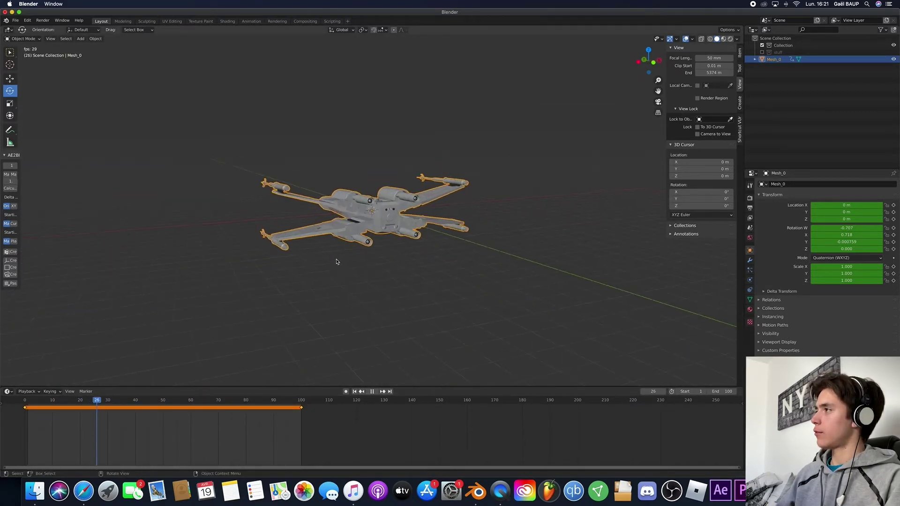
# Step: Enable the stuff collection, clear the selection, and return the animation to frame 1
pyautogui.click(761, 52)
pyautogui.hscroll(-10, 486, 165)
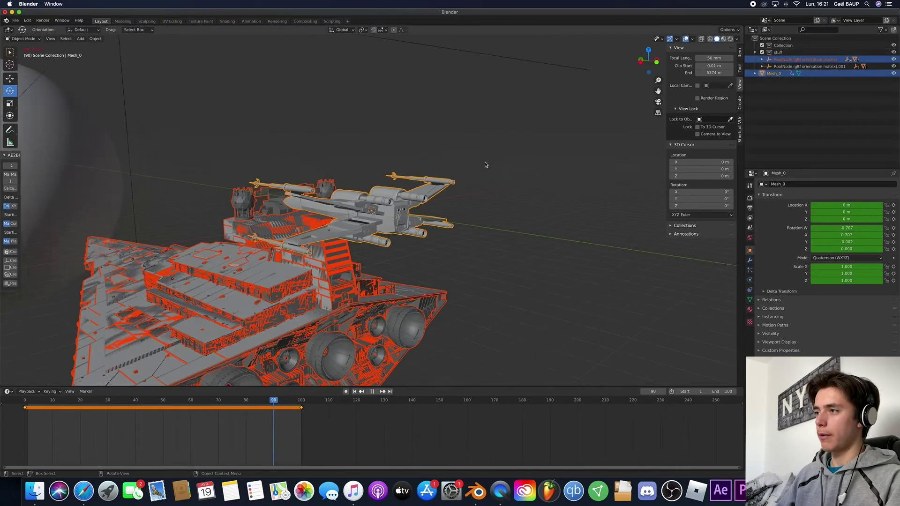
pyautogui.click(487, 164)
pyautogui.press('space')
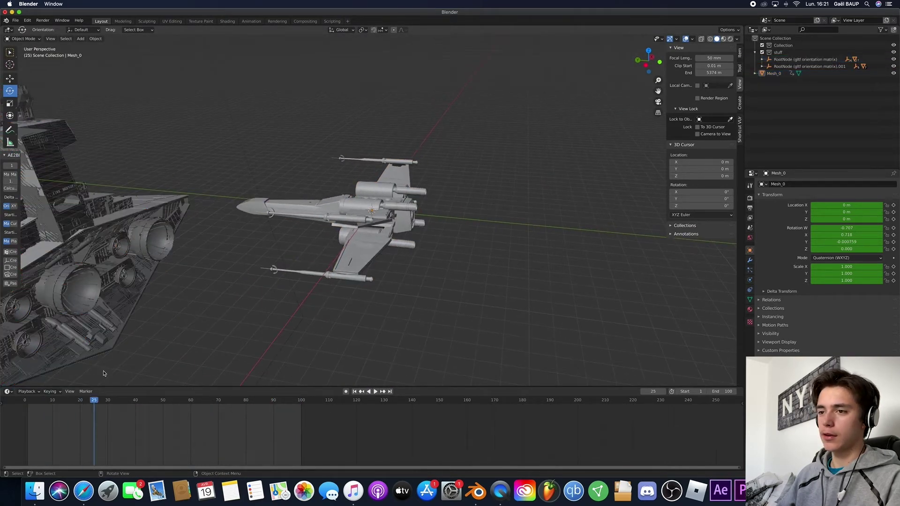
pyautogui.click(30, 404)
pyautogui.press('space')
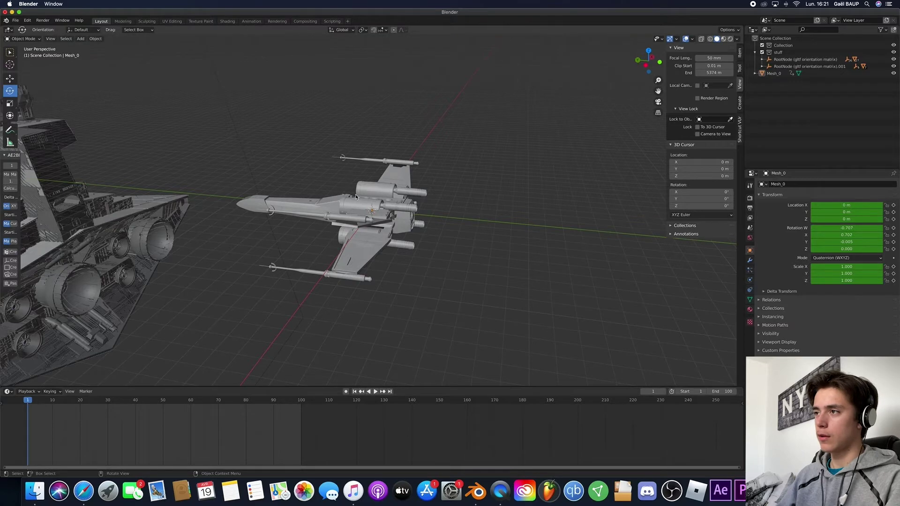
# Step: Tilt the X-wing with a freehand rotation at frame 1 and insert a Location, Rotation & Scale keyframe
pyautogui.click(355, 206)
pyautogui.moveTo(26, 408); pyautogui.dragTo(29, 408)
pyautogui.hscroll(1, 378, 209)
pyautogui.hscroll(10, 379, 208)
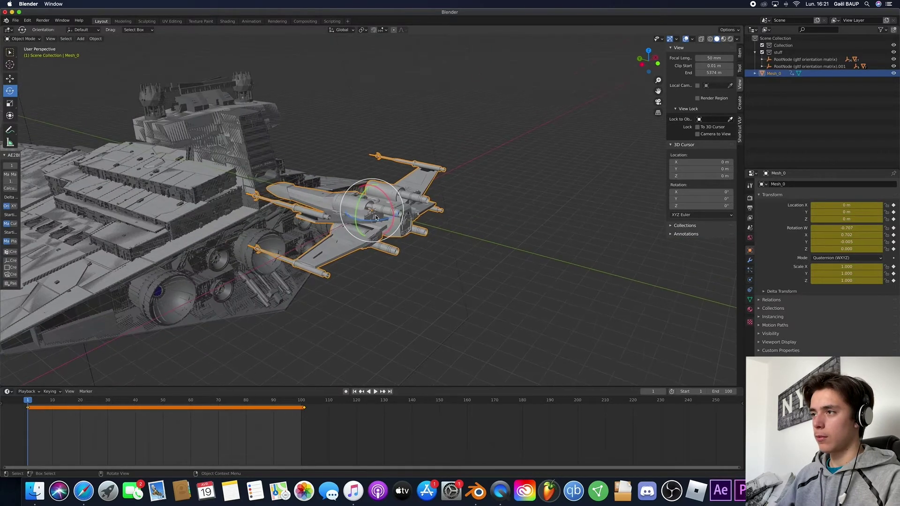
pyautogui.moveTo(379, 209); pyautogui.dragTo(370, 196)
pyautogui.hscroll(10, 455, 221)
pyautogui.moveTo(455, 220); pyautogui.dragTo(400, 201, button='middle')
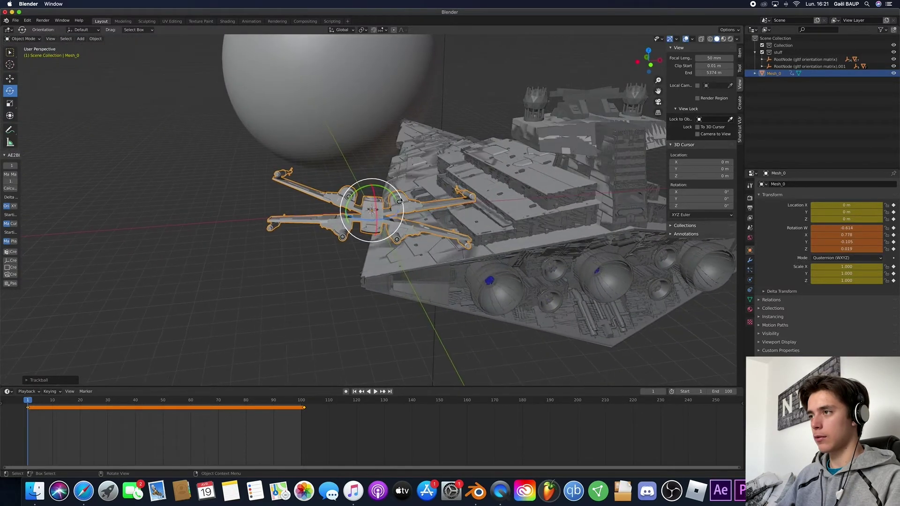
pyautogui.press('i')
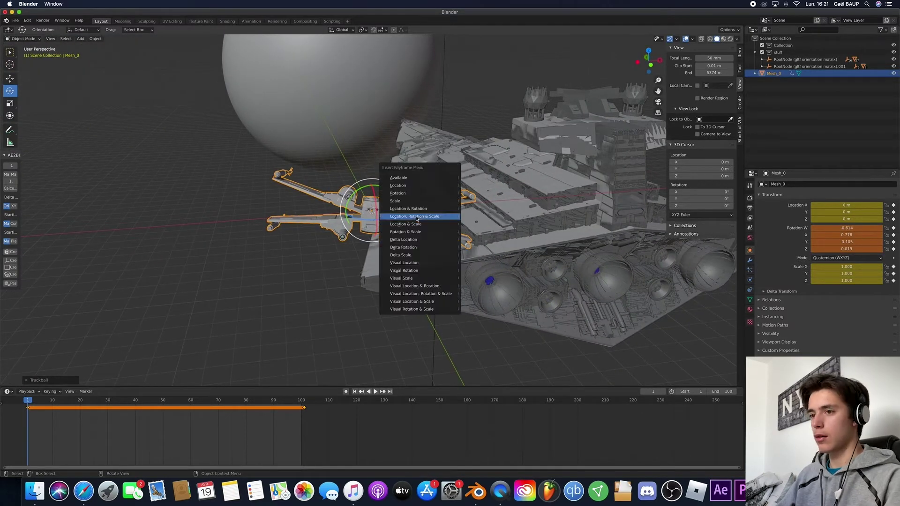
pyautogui.click(417, 214)
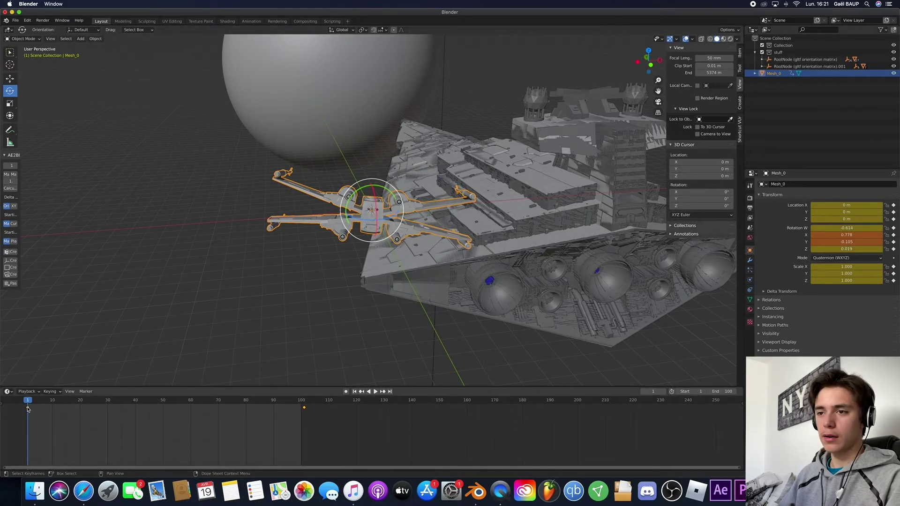
# Step: At frame 100, move the X-wing far forward toward the Star Destroyer and keyframe its new position
pyautogui.press('space')
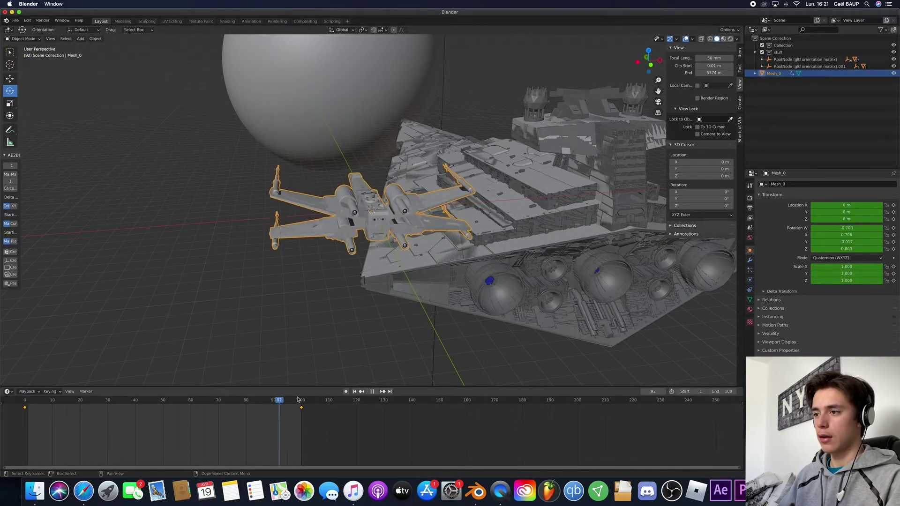
pyautogui.click(301, 400)
pyautogui.hscroll(-10, 421, 284)
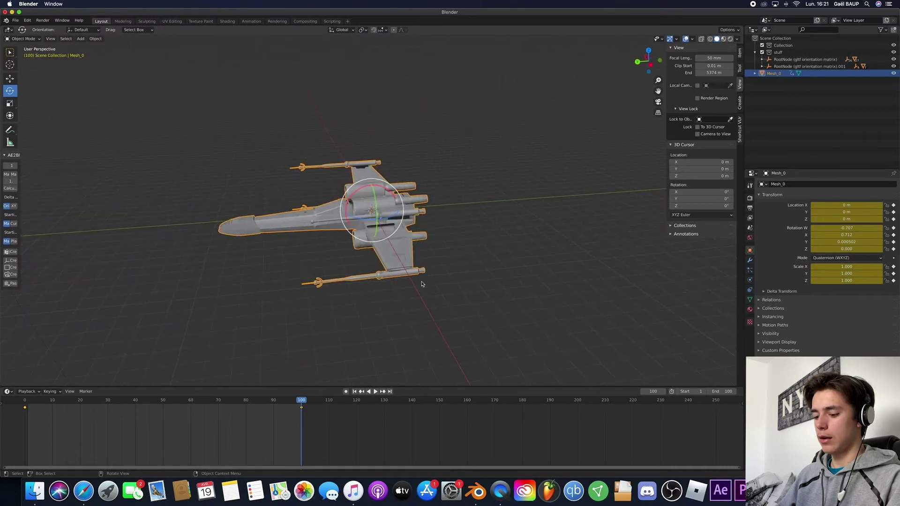
pyautogui.keyDown('ctrl'); pyautogui.scroll(-10, 420, 284); pyautogui.keyUp('ctrl')
pyautogui.scroll(-10, 421, 283)
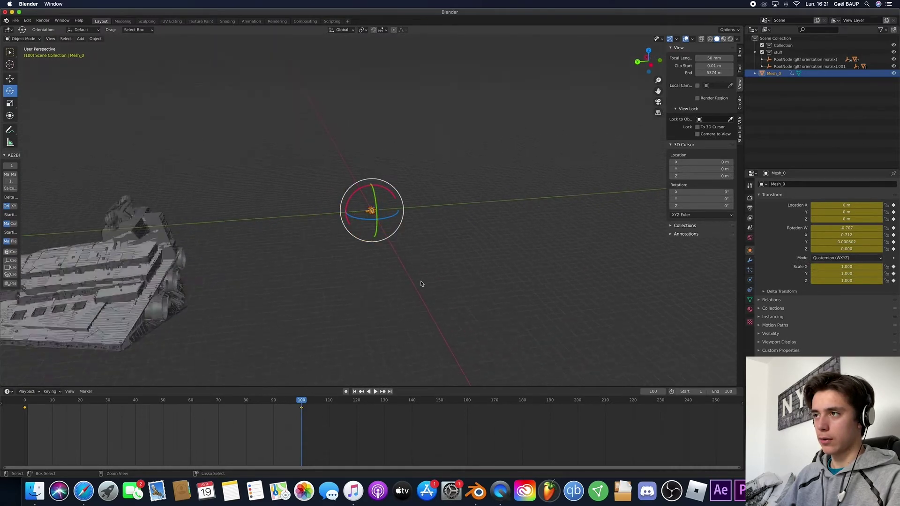
pyautogui.press('g')
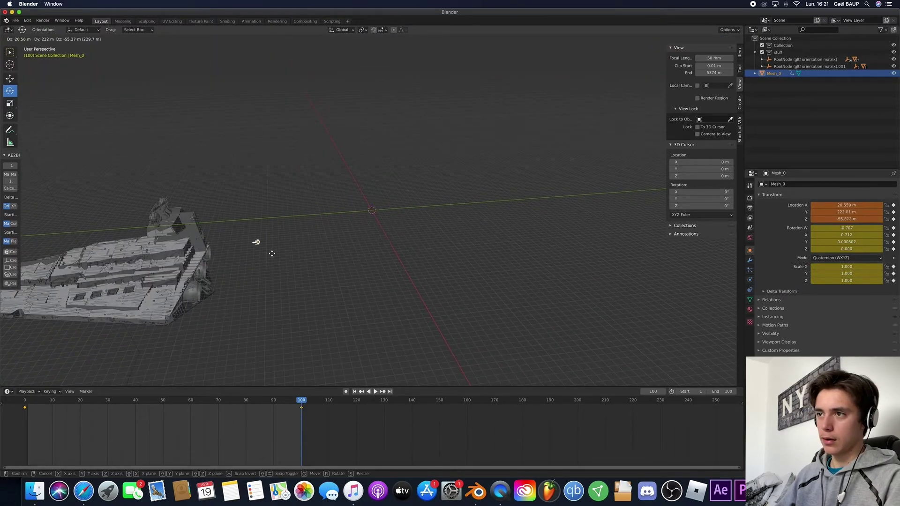
pyautogui.click(210, 276)
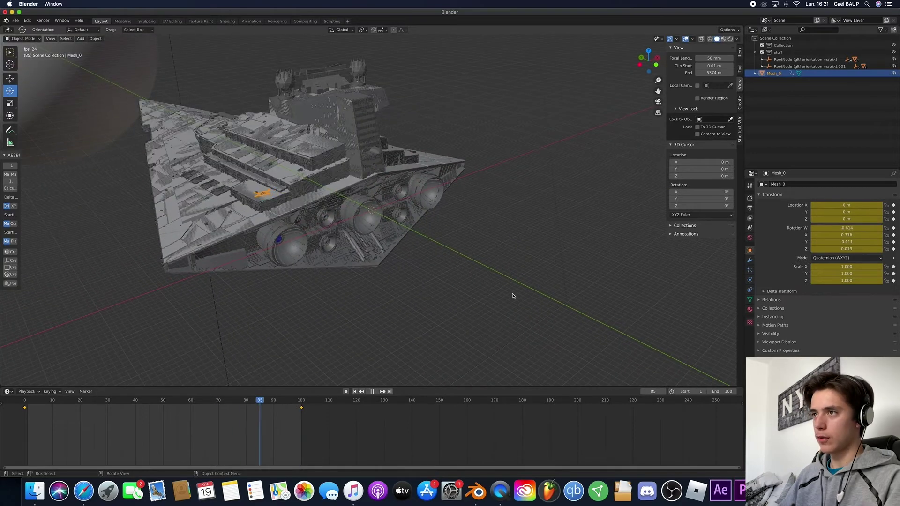
# Step: Return to frame 0, lock the viewport to the X-wing, and play the flight animation with the view following it
pyautogui.press('space')
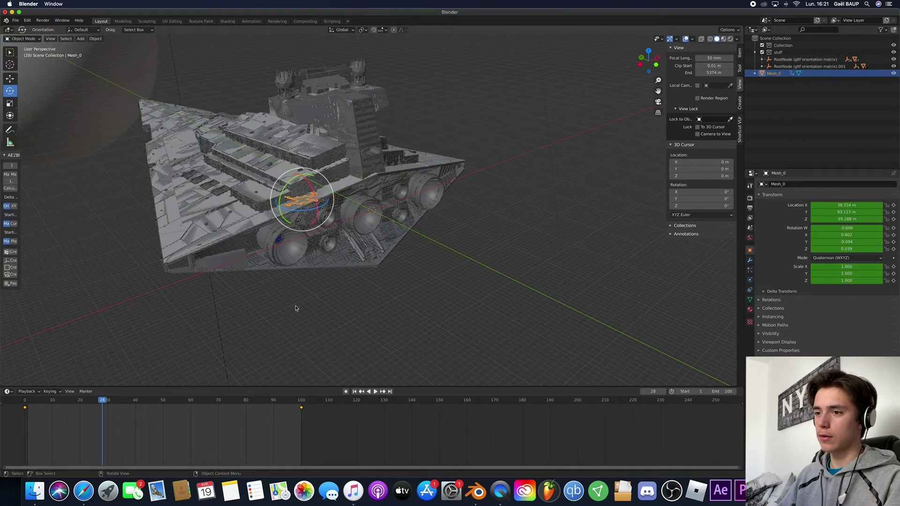
pyautogui.moveTo(71, 404); pyautogui.dragTo(23, 404)
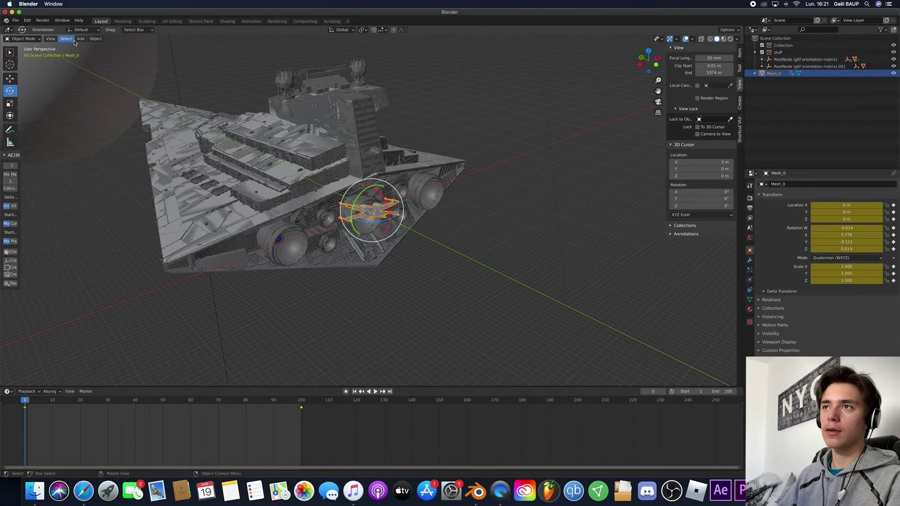
pyautogui.click(51, 39)
pyautogui.moveTo(59, 113)
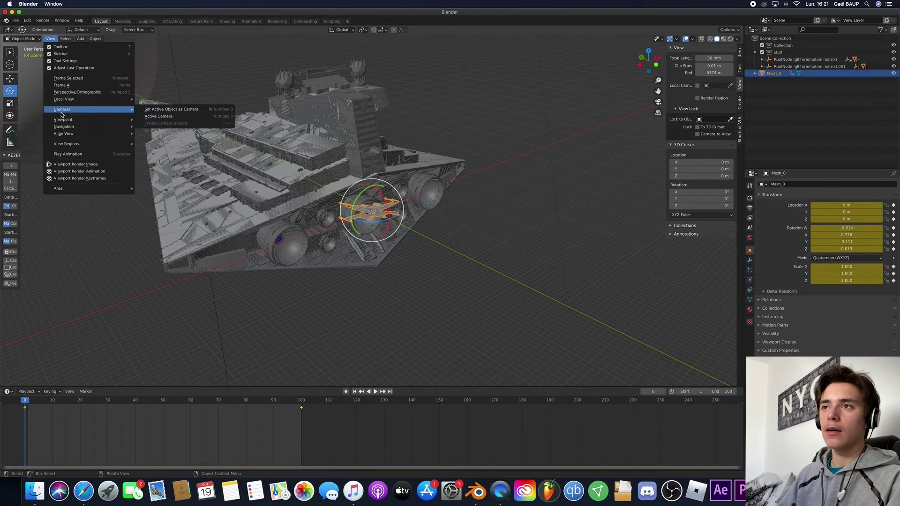
pyautogui.moveTo(70, 136)
pyautogui.moveTo(178, 138)
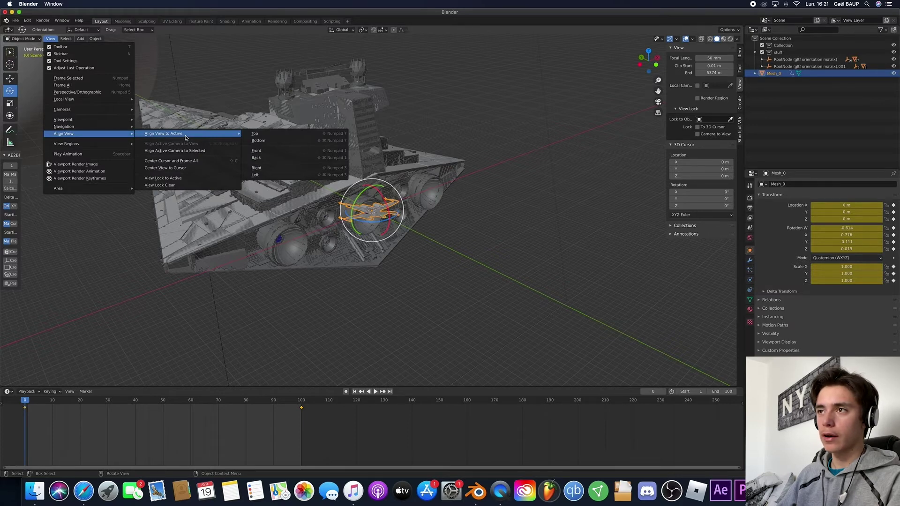
pyautogui.click(170, 179)
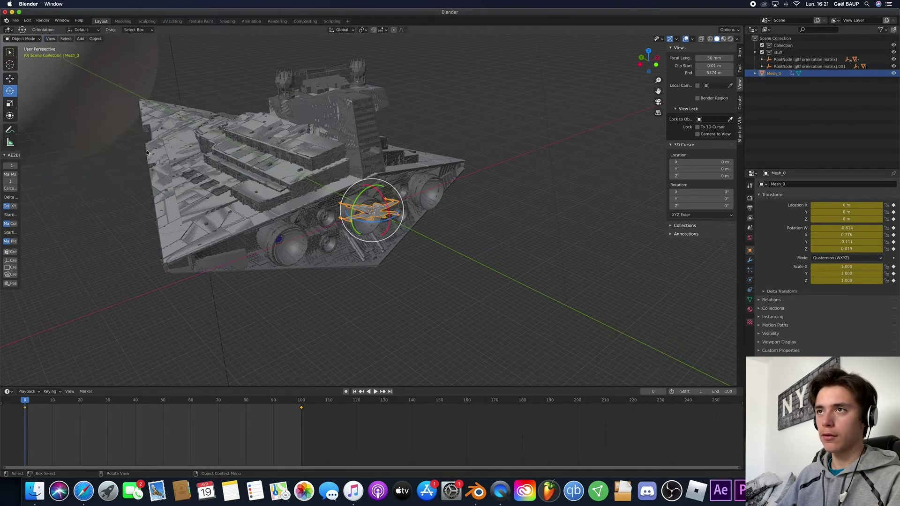
pyautogui.click(52, 41)
pyautogui.moveTo(85, 145)
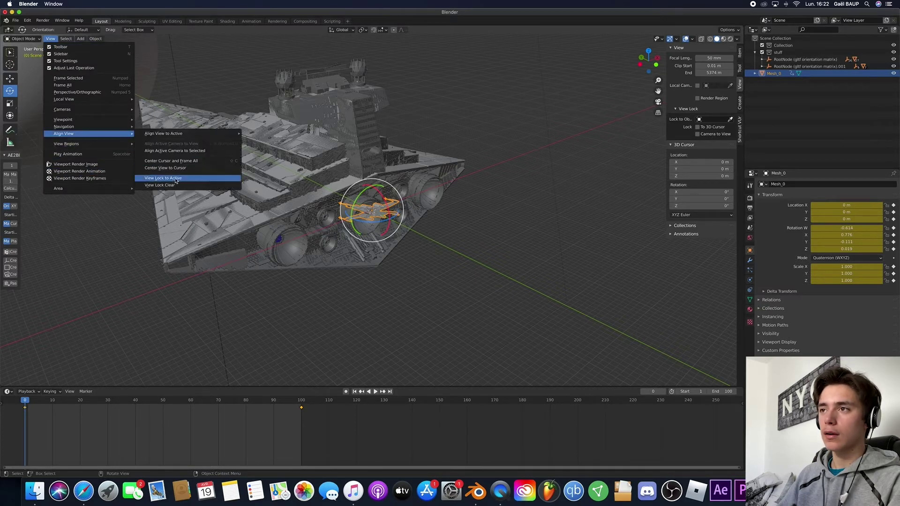
pyautogui.click(174, 179)
pyautogui.press('space')
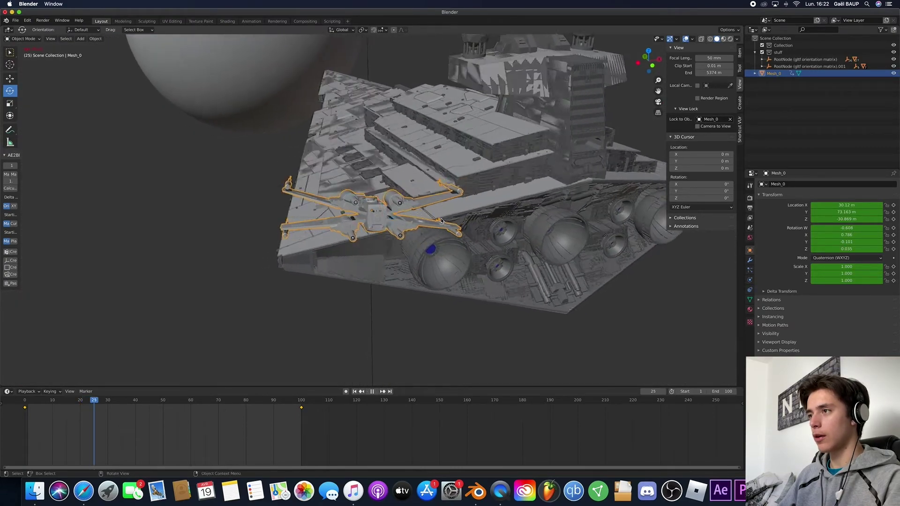
pyautogui.press('Escape')
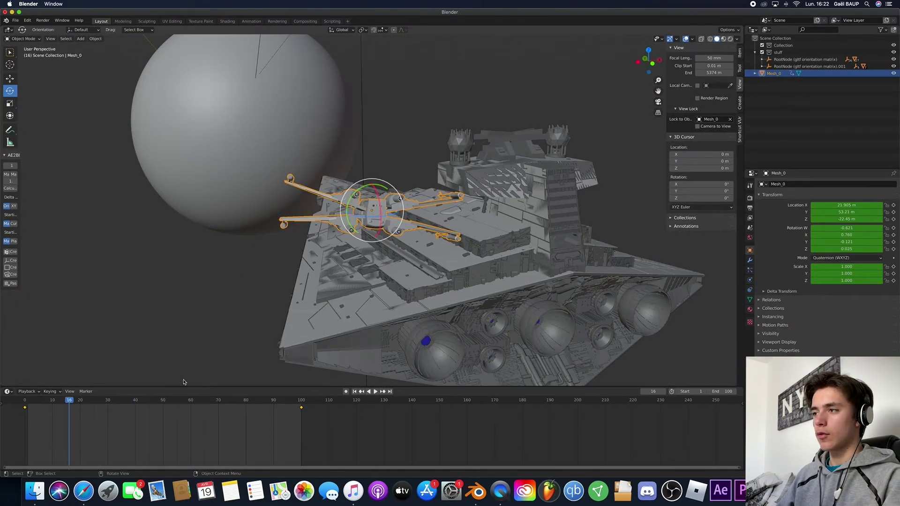
# Step: Add a camera to the scene and look through it
pyautogui.scroll(-5, 412, 299)
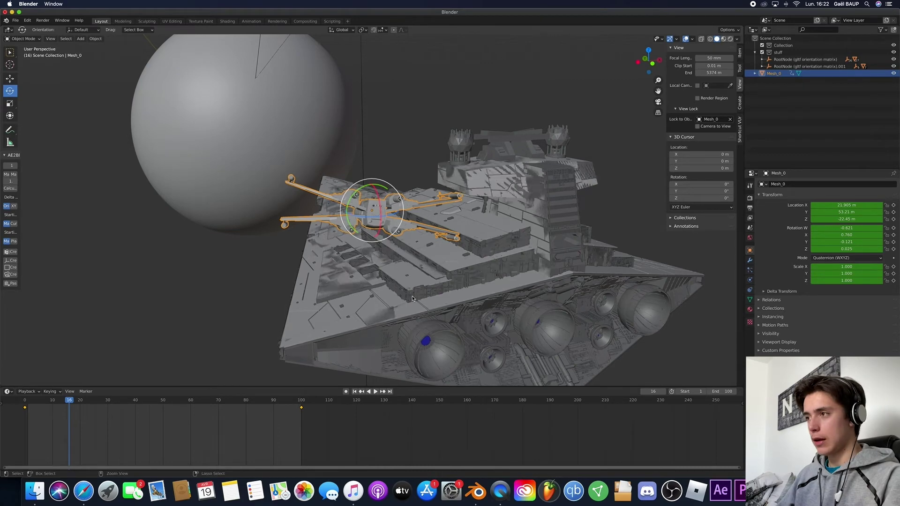
pyautogui.click(81, 40)
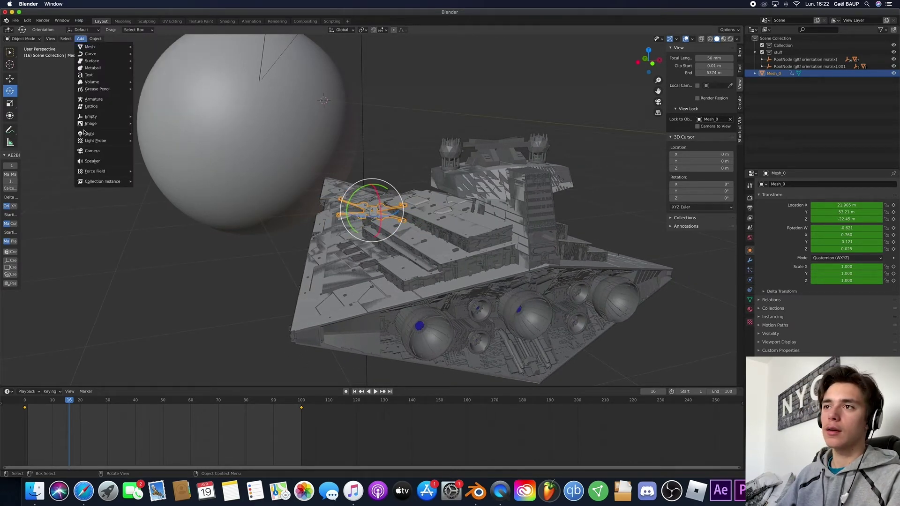
pyautogui.click(104, 151)
pyautogui.hscroll(10, 317, 141)
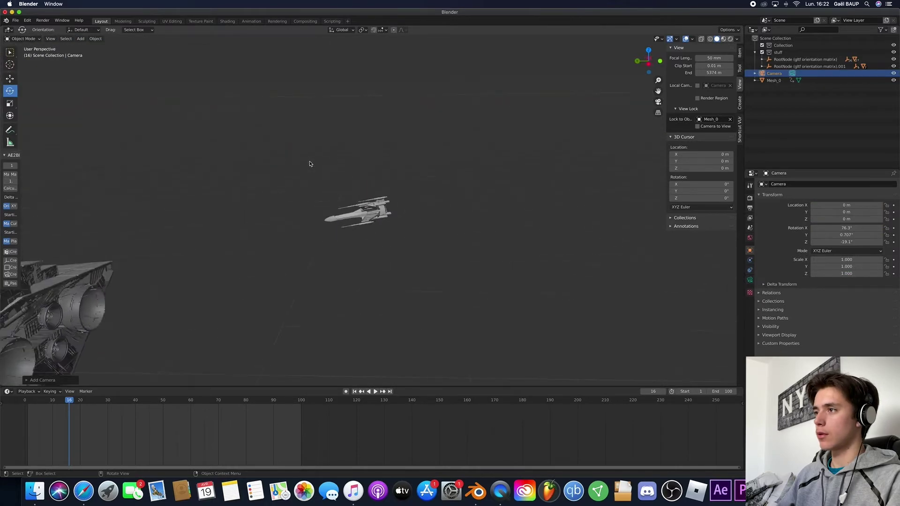
pyautogui.hscroll(10, 309, 164)
pyautogui.click(658, 101)
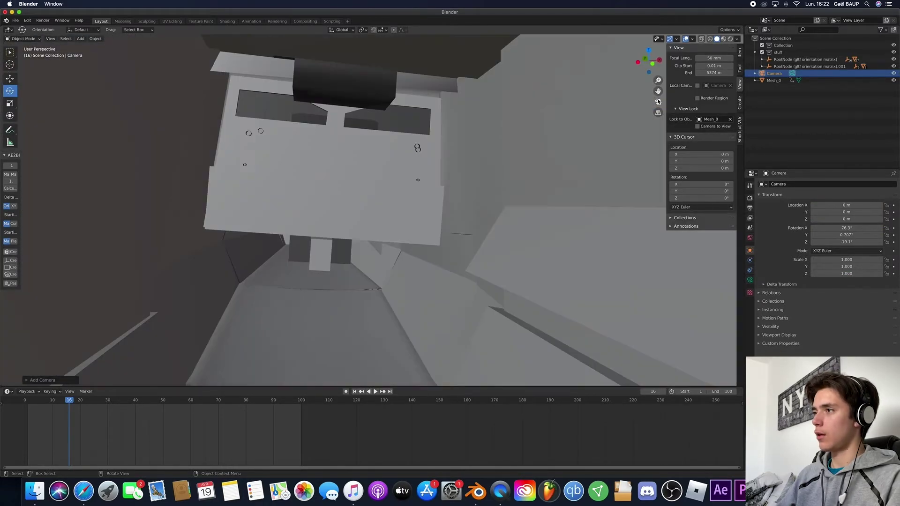
pyautogui.click(658, 102)
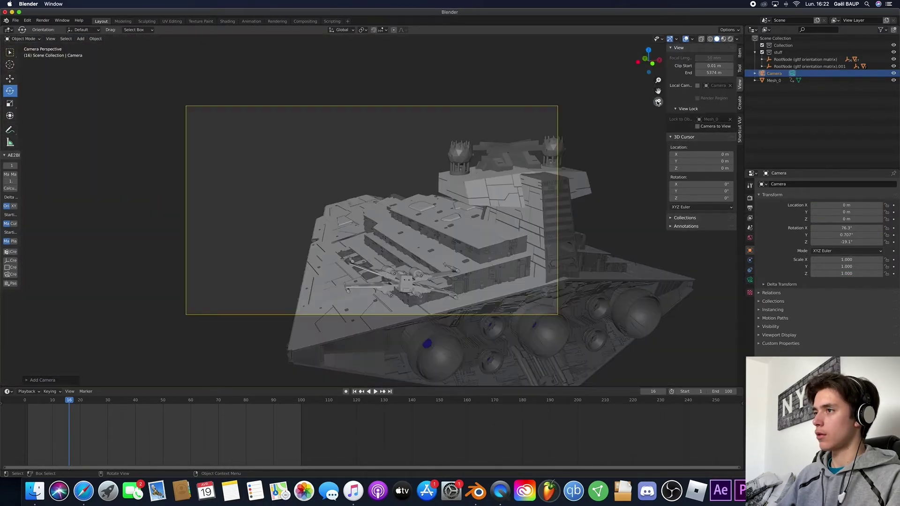
# Step: At frame 16, move the camera freehand to frame the X-wing closely from behind and insert a Location, Rotation & Scale keyframe
pyautogui.press('g')
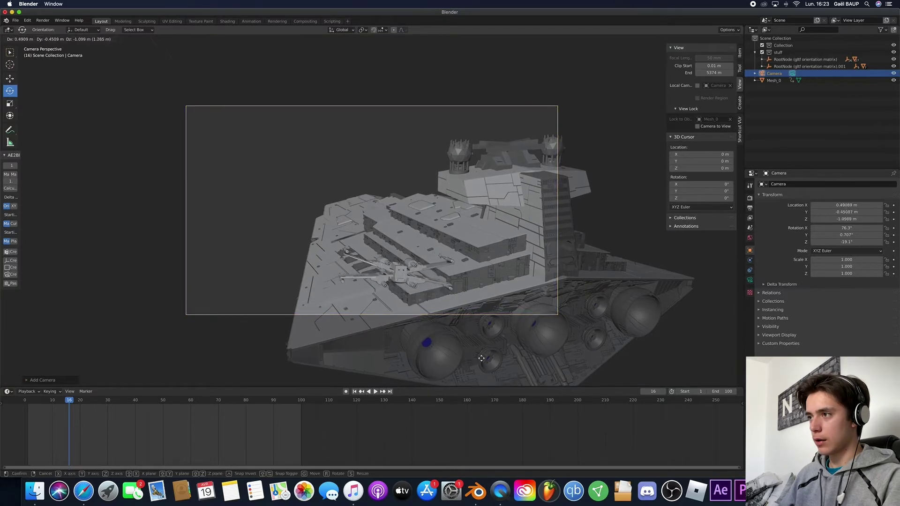
pyautogui.click(620, 295)
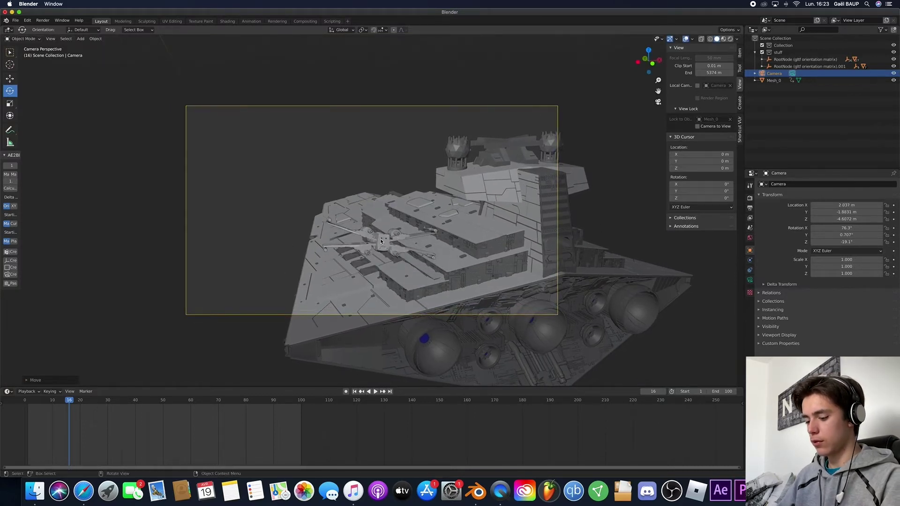
pyautogui.press('g')
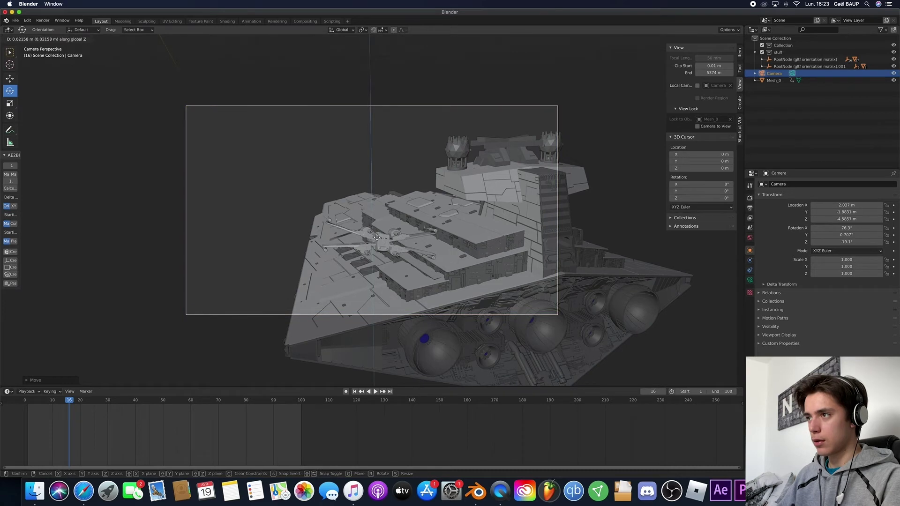
pyautogui.click(438, 225)
pyautogui.press('i')
pyautogui.click(437, 225)
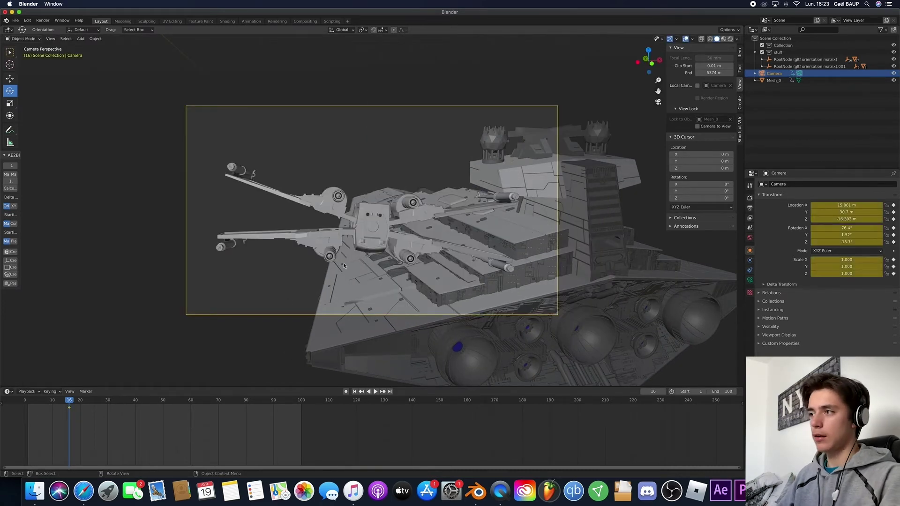
# Step: Go to frame 100 and shift the camera about 1 m along the global Y axis
pyautogui.moveTo(72, 405); pyautogui.dragTo(261, 405)
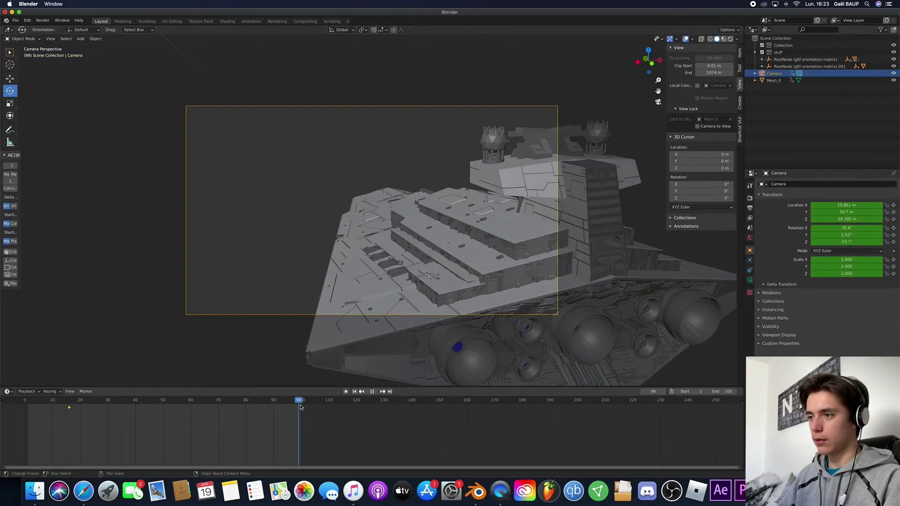
pyautogui.press('g')
pyautogui.press('y')
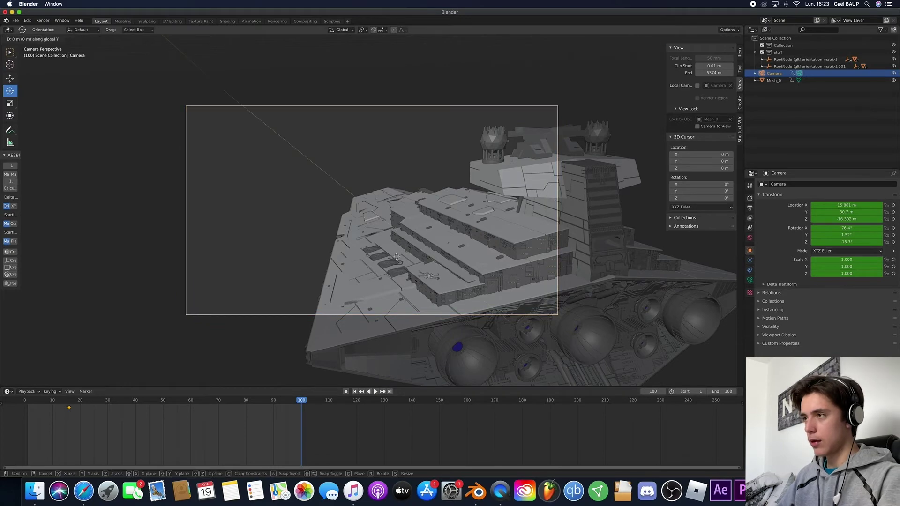
pyautogui.click(442, 249)
pyautogui.hscroll(-5, 442, 248)
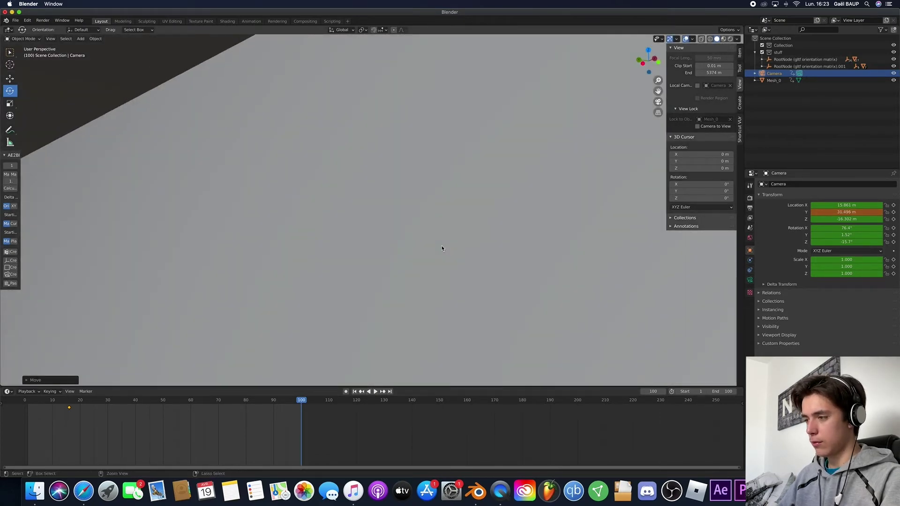
pyautogui.keyDown('ctrl'); pyautogui.scroll(-5, 442, 249); pyautogui.keyUp('ctrl')
pyautogui.keyDown('ctrl'); pyautogui.scroll(-15, 442, 248); pyautogui.keyUp('ctrl')
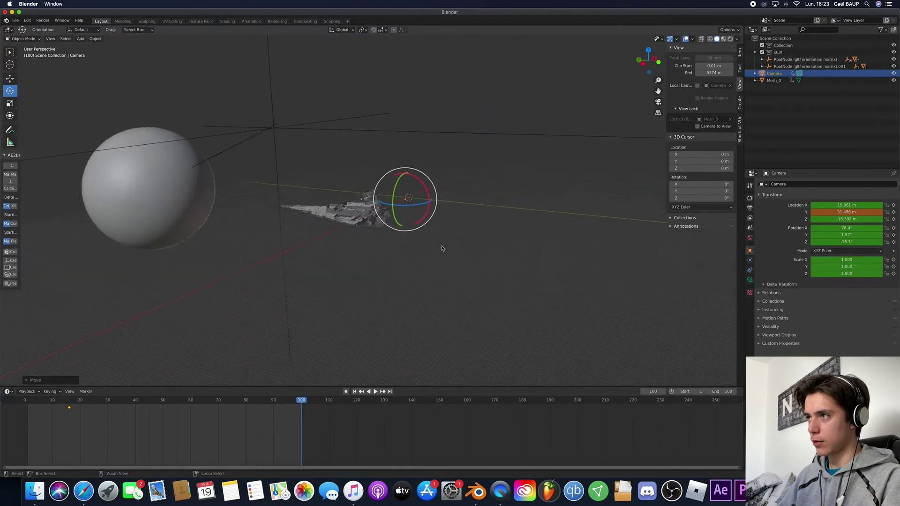
# Step: Move the camera freehand along the Star Destroyer at frame 100 and rotate it to reframe the X-wing from behind
pyautogui.press('g')
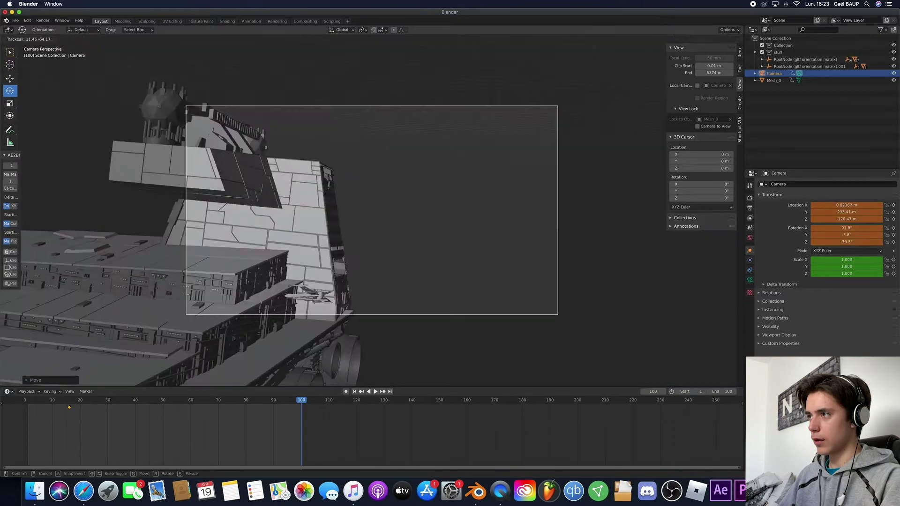
pyautogui.press('g')
pyautogui.click(277, 193)
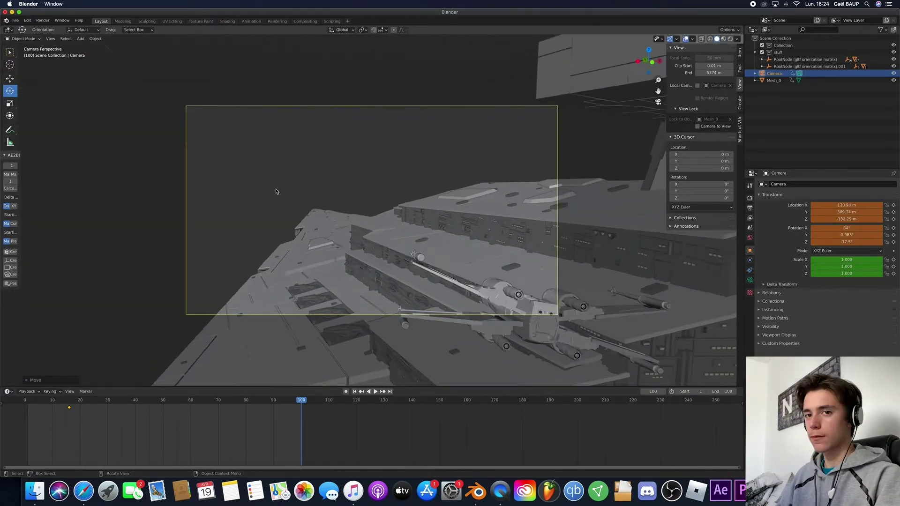
pyautogui.press('r')
pyautogui.press('r')
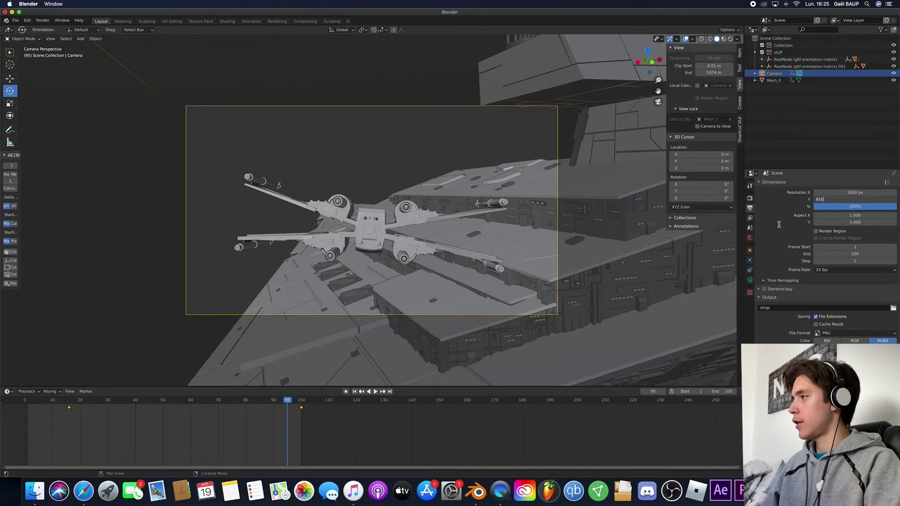
# Step: Set the render resolution height to 810 px and the animation's start frame to 16
pyautogui.press('Return')
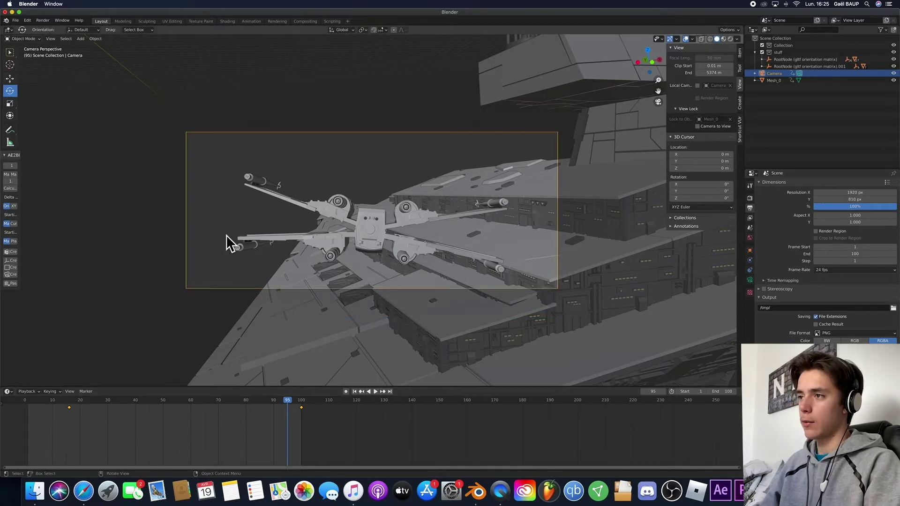
pyautogui.moveTo(281, 404); pyautogui.dragTo(69, 407)
pyautogui.press('space')
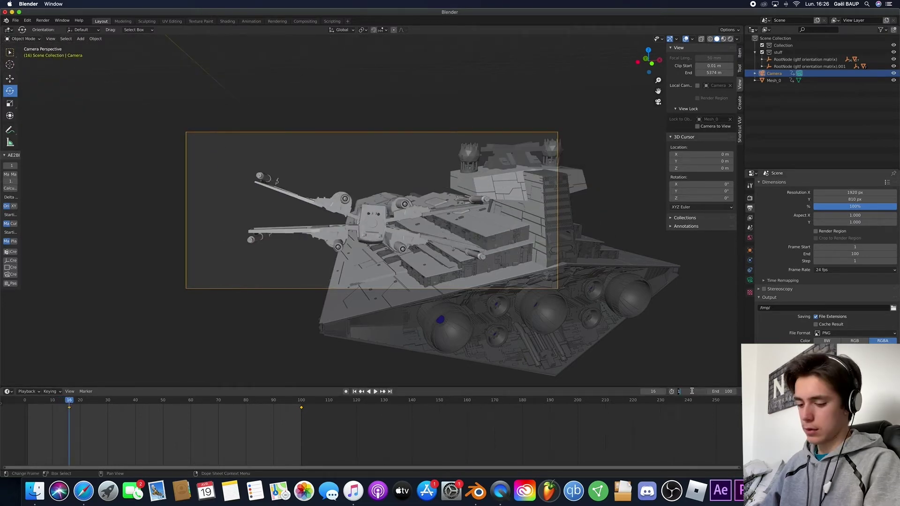
pyautogui.hotkey('ctrl', 'Home')
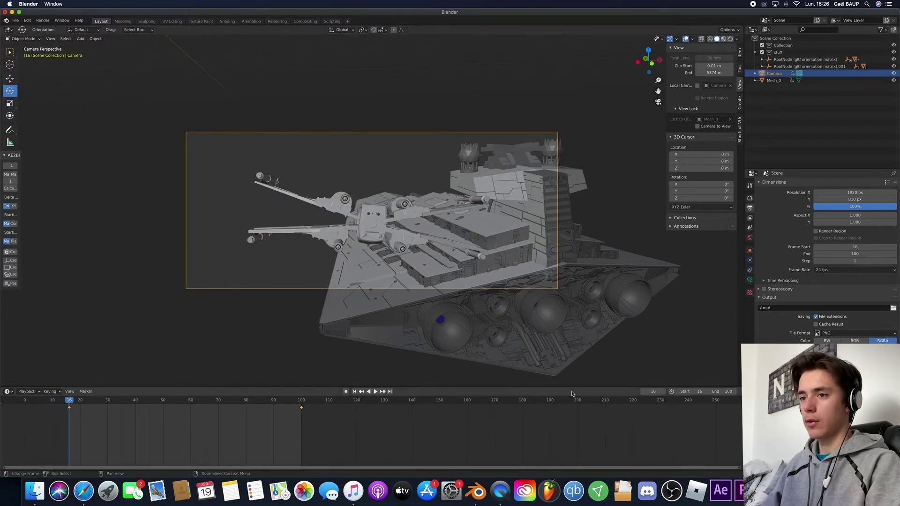
# Step: Play the shot through the enlarged camera view to check the camera's motion
pyautogui.press('space')
pyautogui.keyDown('ctrl'); pyautogui.scroll(5, 393, 270); pyautogui.keyUp('ctrl')
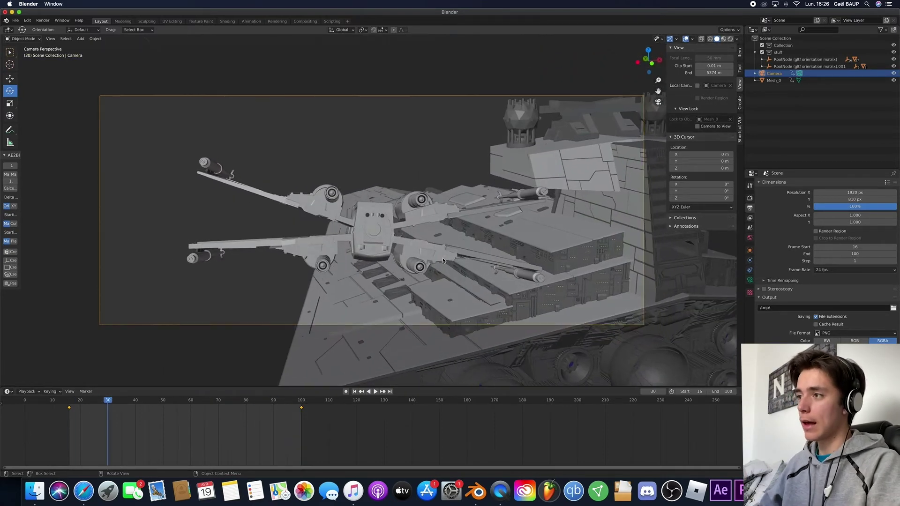
pyautogui.press('space')
# Step: Show the camera's curves in the Graph Editor, paste the Noise modifier onto its Y Euler Rotation channel, and preview the shake
pyautogui.click(8, 392)
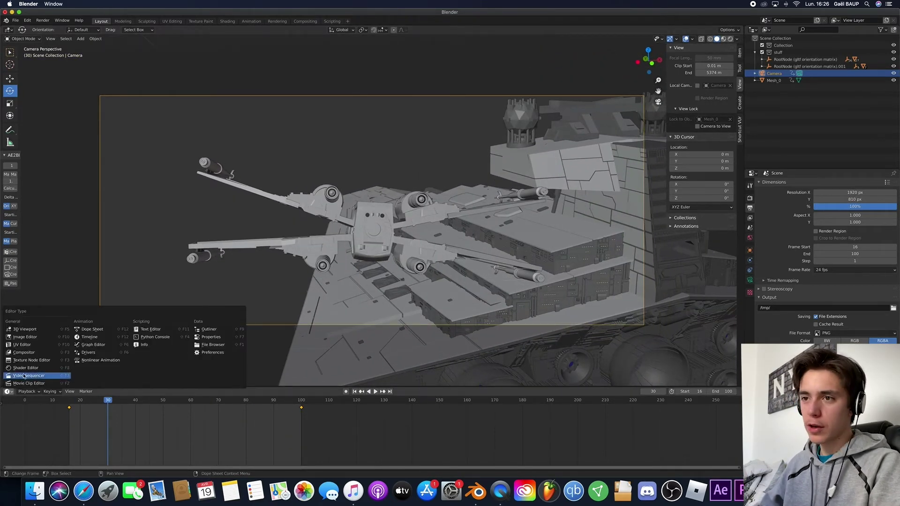
pyautogui.click(94, 344)
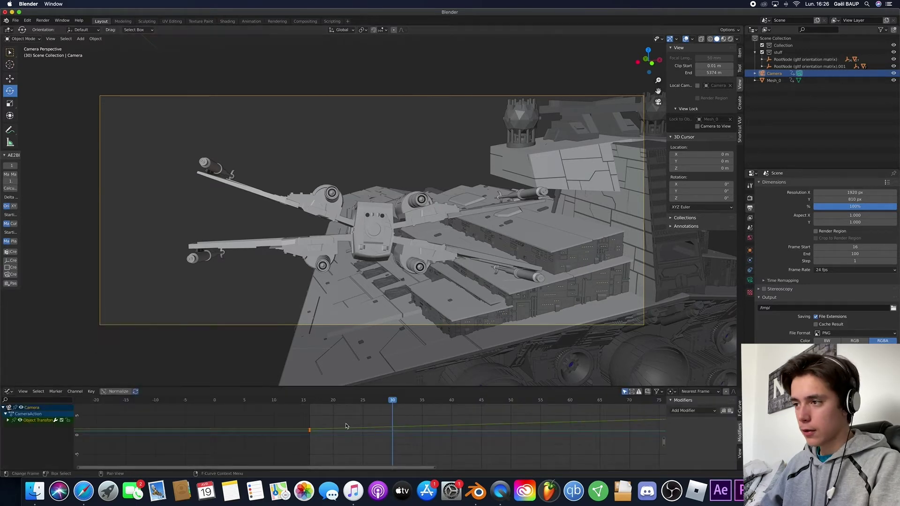
pyautogui.hscroll(5, 446, 415)
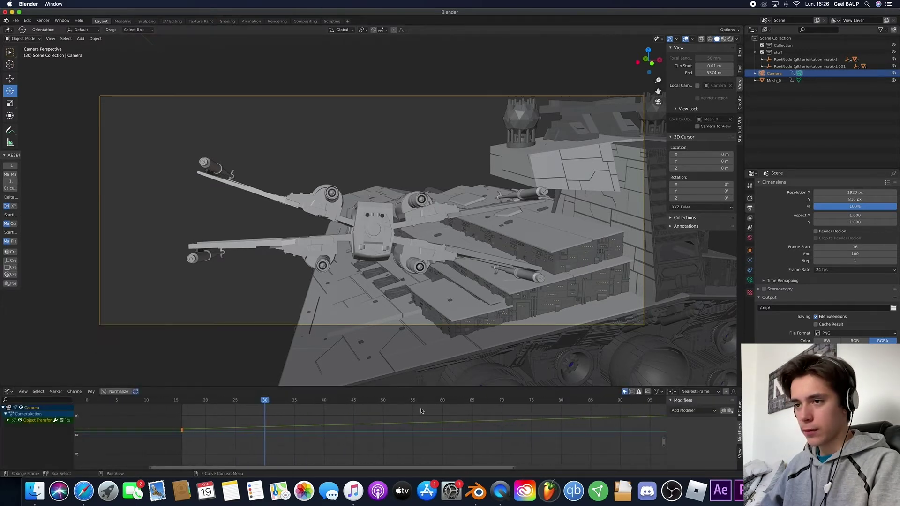
pyautogui.click(8, 420)
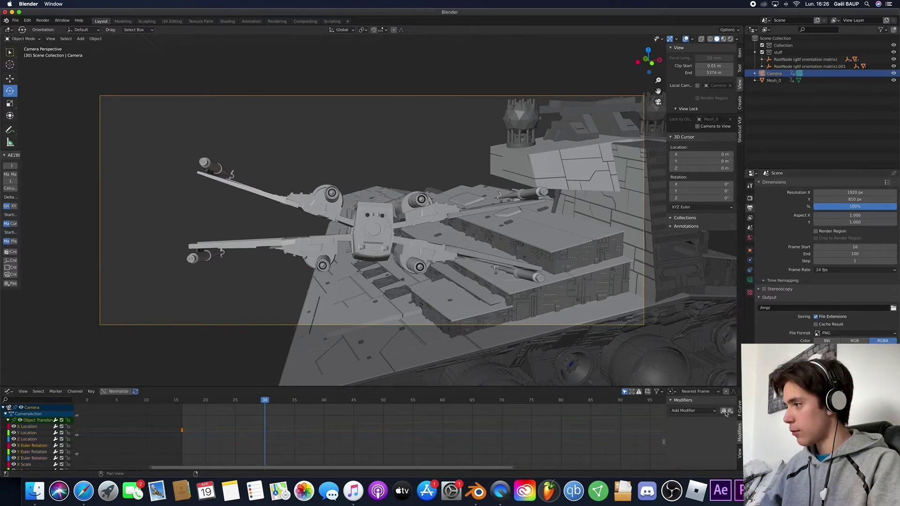
pyautogui.scroll(-1, 34, 449)
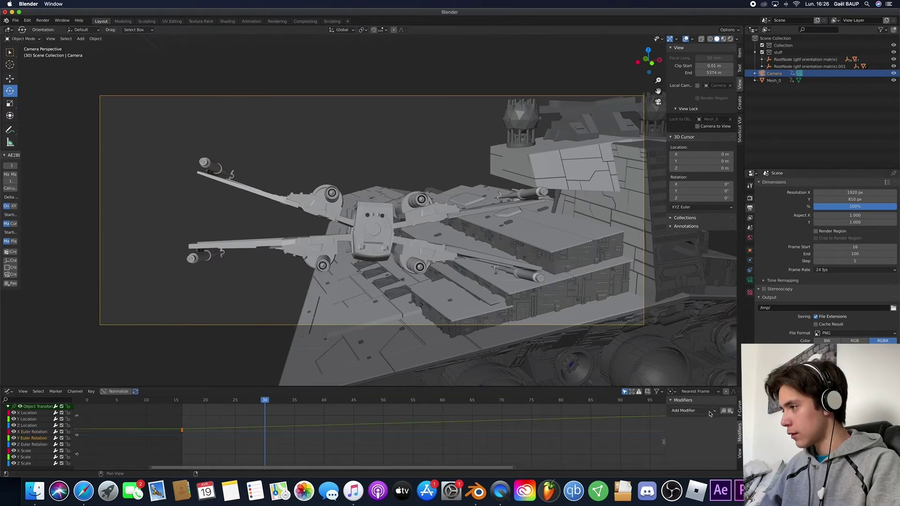
pyautogui.click(730, 411)
pyautogui.press('space')
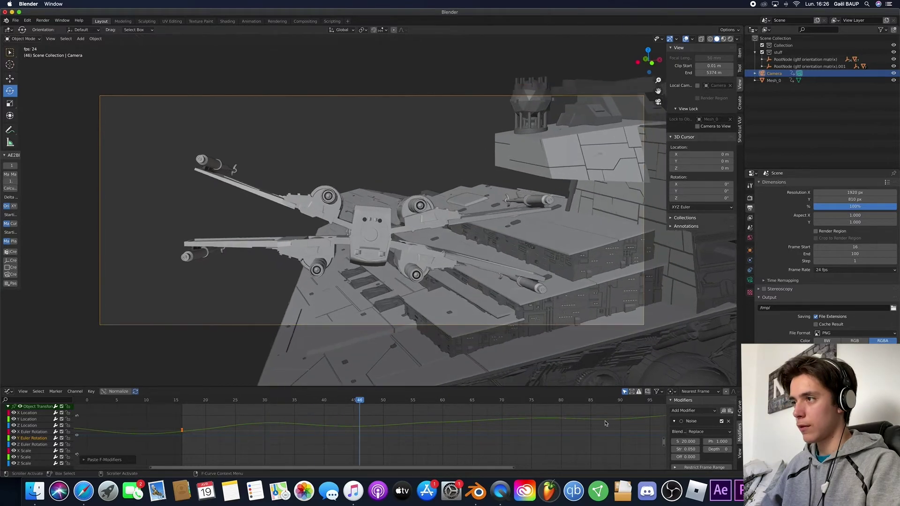
pyautogui.press('space')
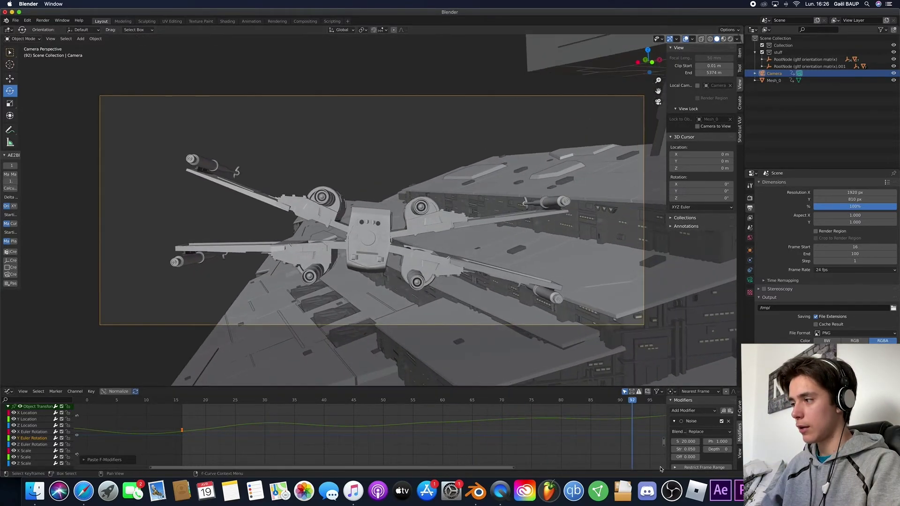
# Step: Raise the Y Euler Rotation noise strength to 0.100 and play back the camera shake
pyautogui.scroll(-1, 680, 452)
pyautogui.scroll(-1, 679, 452)
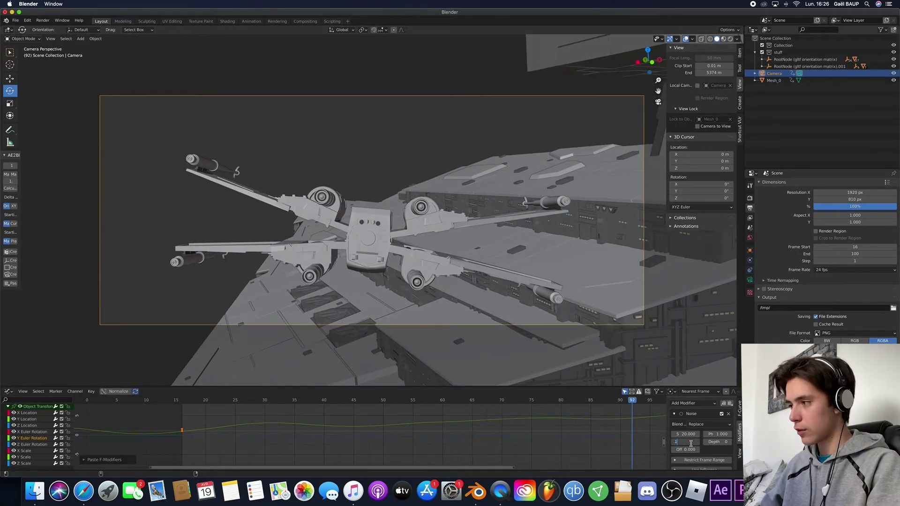
pyautogui.press('Return')
pyautogui.press('space')
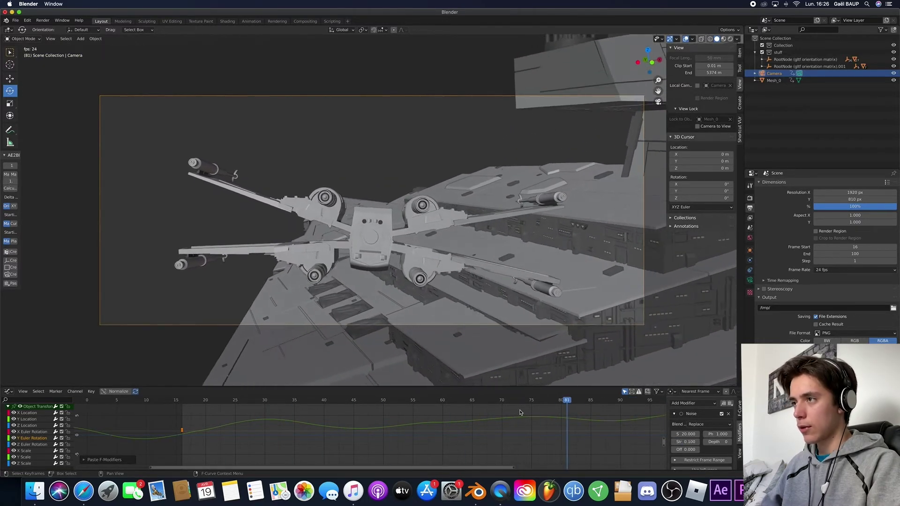
pyautogui.press('space')
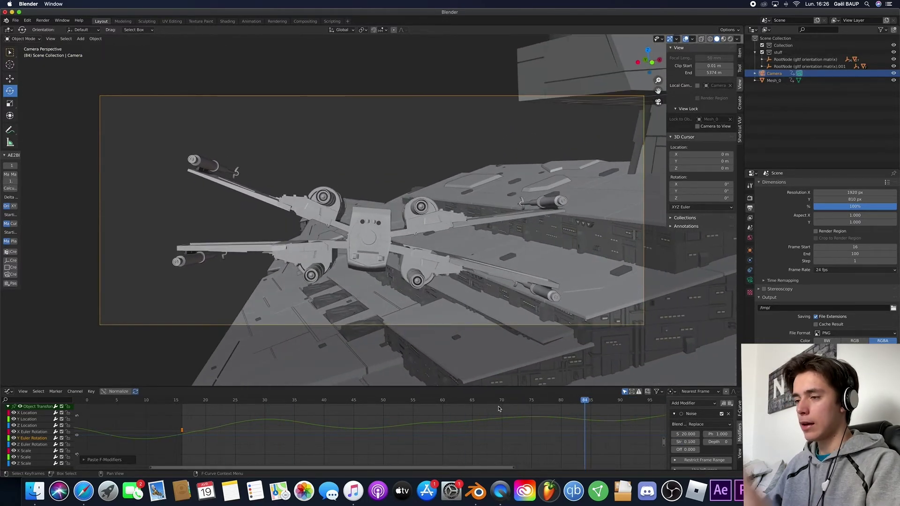
# Step: Paste the Noise modifier onto the camera's X Euler Rotation channel, set its offset to 101.200, and preview the animation
pyautogui.click(40, 432)
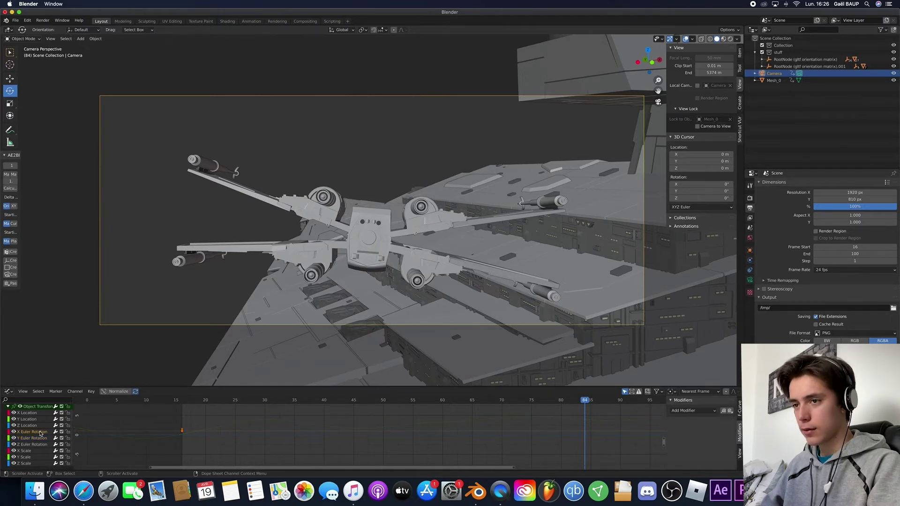
pyautogui.click(730, 411)
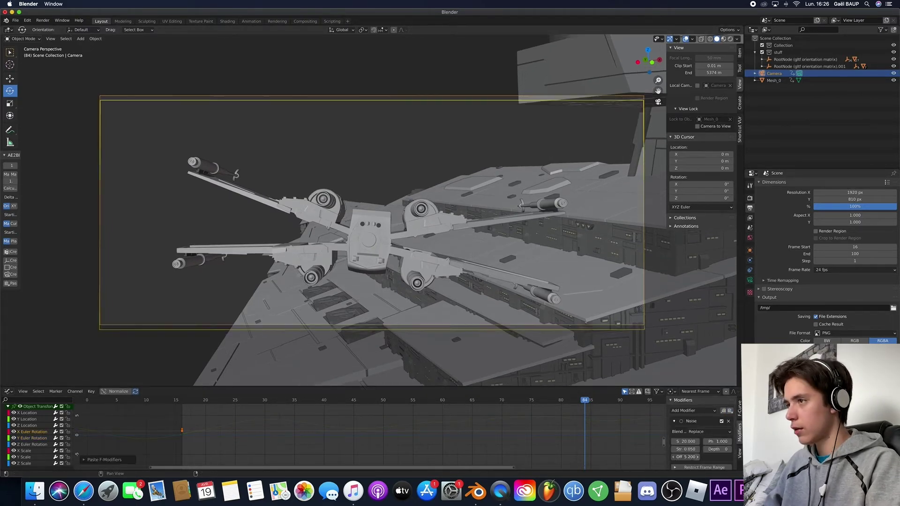
pyautogui.press('space')
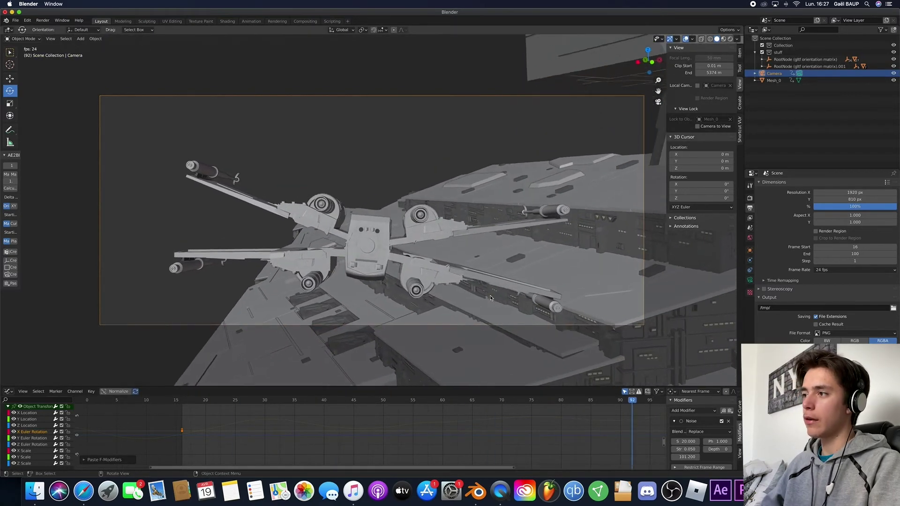
pyautogui.press('space')
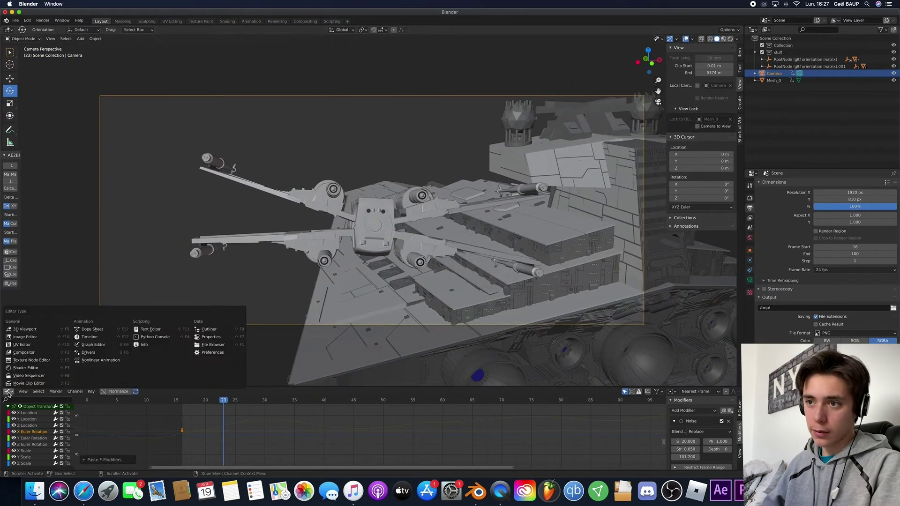
# Step: Return to the Timeline, keyframe the Star Destroyer's root node, and shift that keyframe to frame 16
pyautogui.click(115, 337)
pyautogui.click(358, 345)
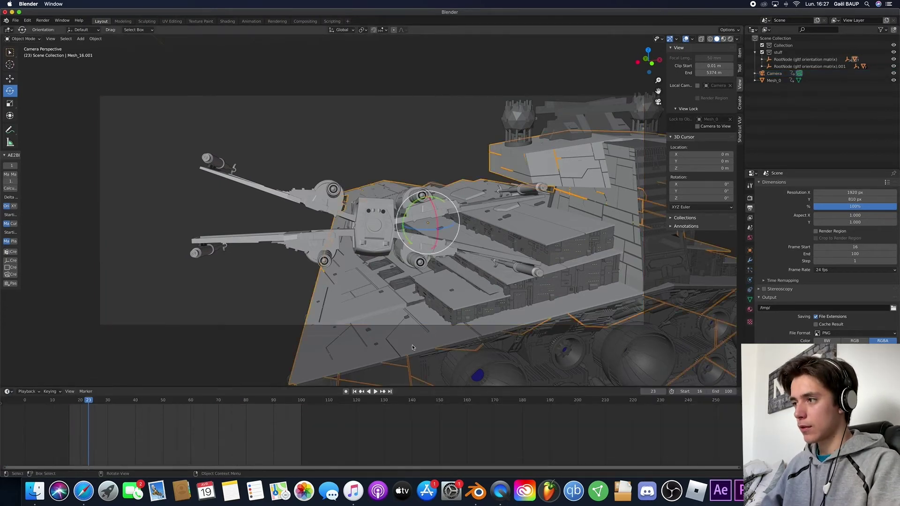
pyautogui.click(787, 60)
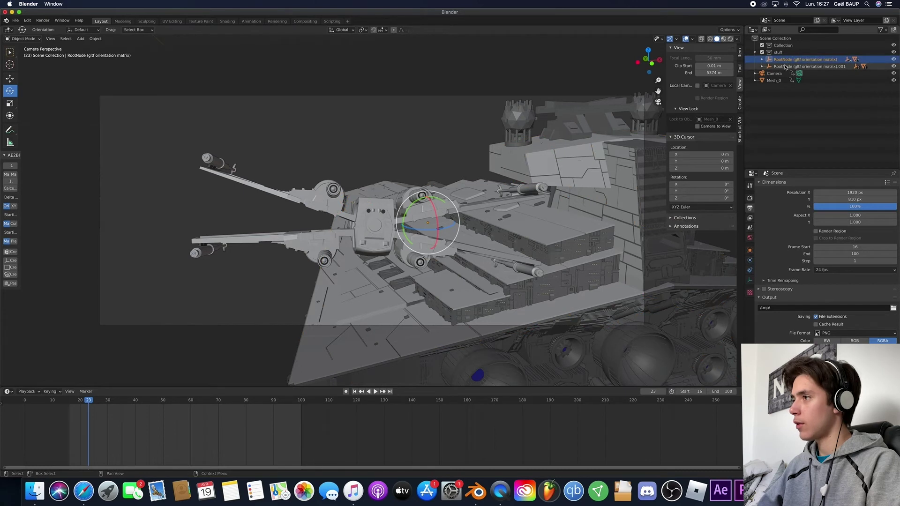
pyautogui.press('i')
pyautogui.click(420, 267)
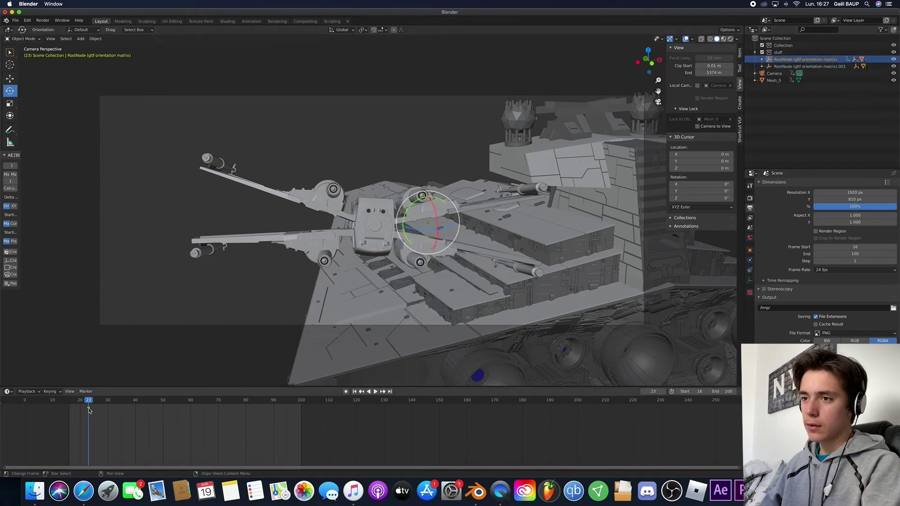
pyautogui.moveTo(90, 411); pyautogui.dragTo(70, 410)
# Step: Play the shot through the camera and stop at frame 99
pyautogui.press('space')
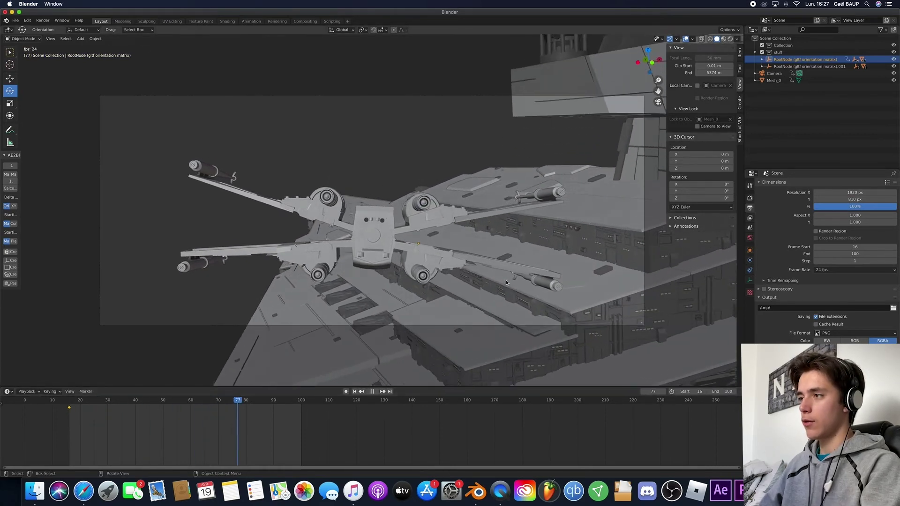
pyautogui.press('space')
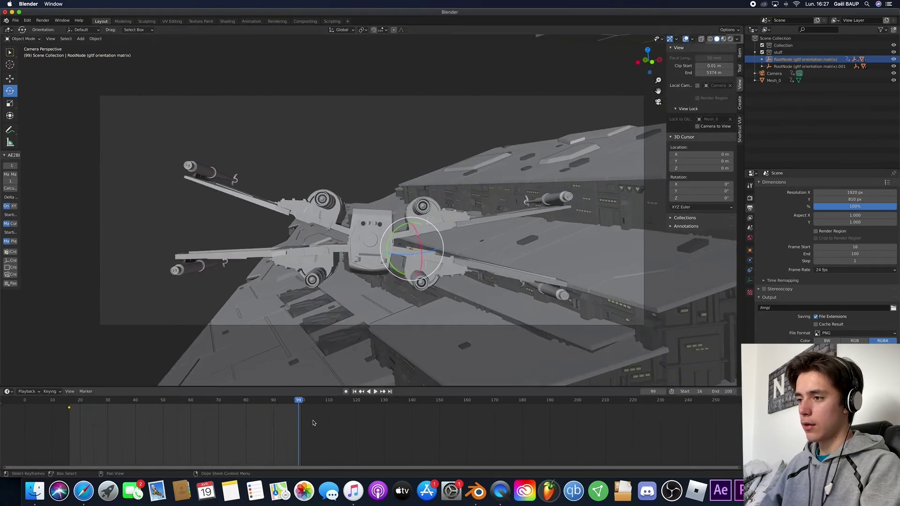
pyautogui.rightClick(472, 246)
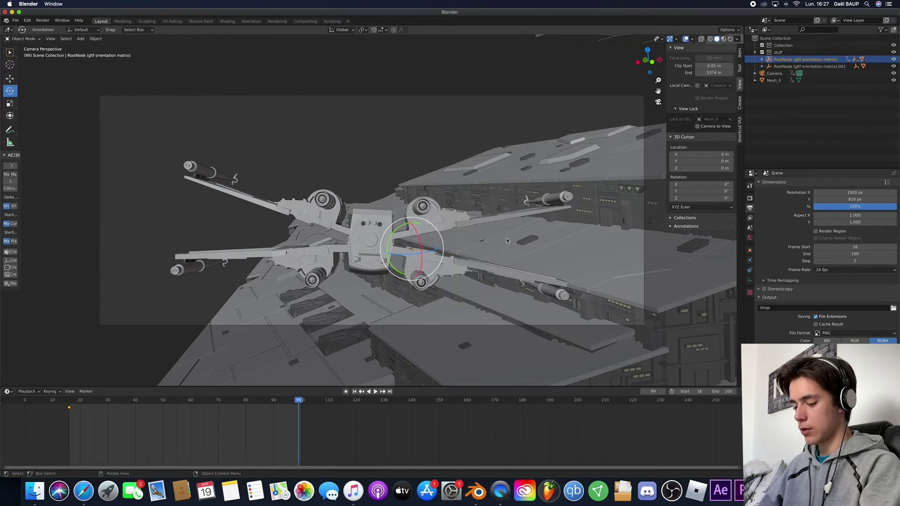
# Step: Move the Star Destroyer about 153.5 m backwards along the global Y axis, keyframe it, and shift that keyframe to frame 100
pyautogui.press('g')
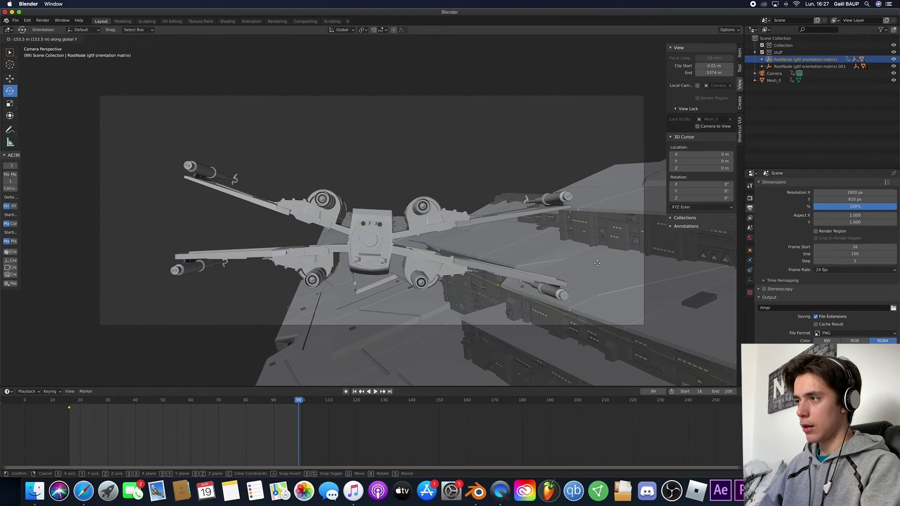
pyautogui.click(597, 263)
pyautogui.press('i')
pyautogui.click(597, 265)
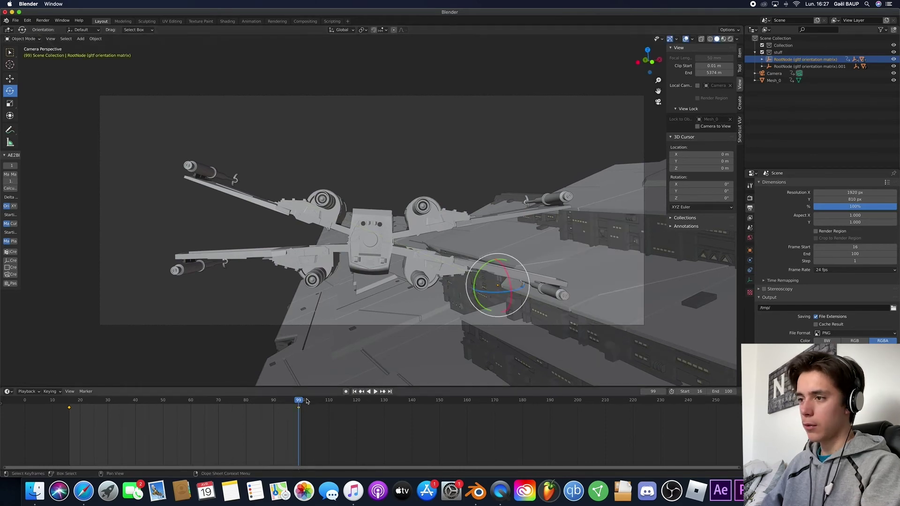
pyautogui.moveTo(299, 409); pyautogui.dragTo(303, 408)
# Step: Scrub back to the start of the shot and play the Star Destroyer's movement through the camera
pyautogui.moveTo(299, 401); pyautogui.dragTo(26, 401)
pyautogui.press('space')
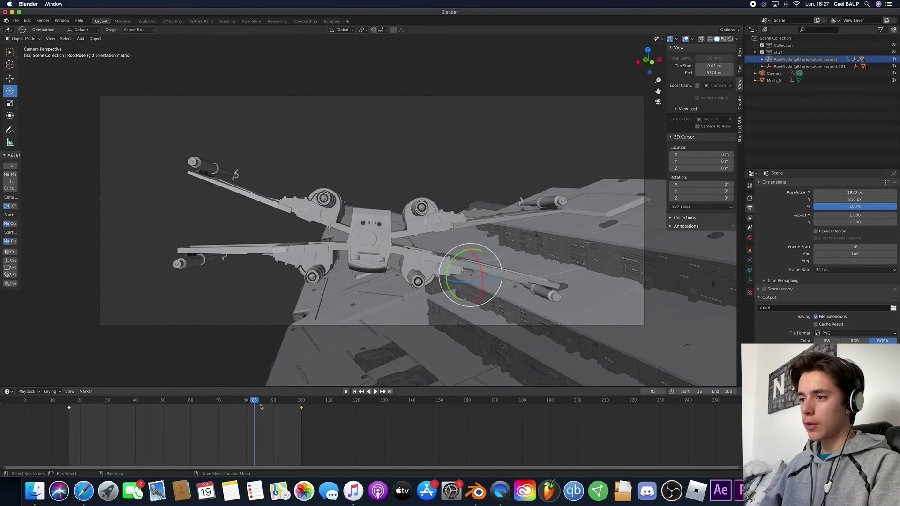
pyautogui.moveTo(255, 401); pyautogui.dragTo(75, 402)
pyautogui.press('space')
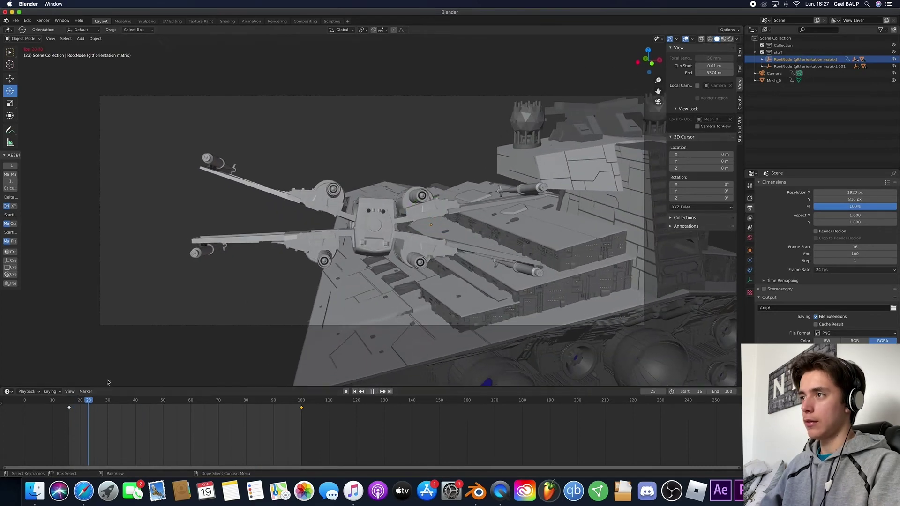
pyautogui.press('space')
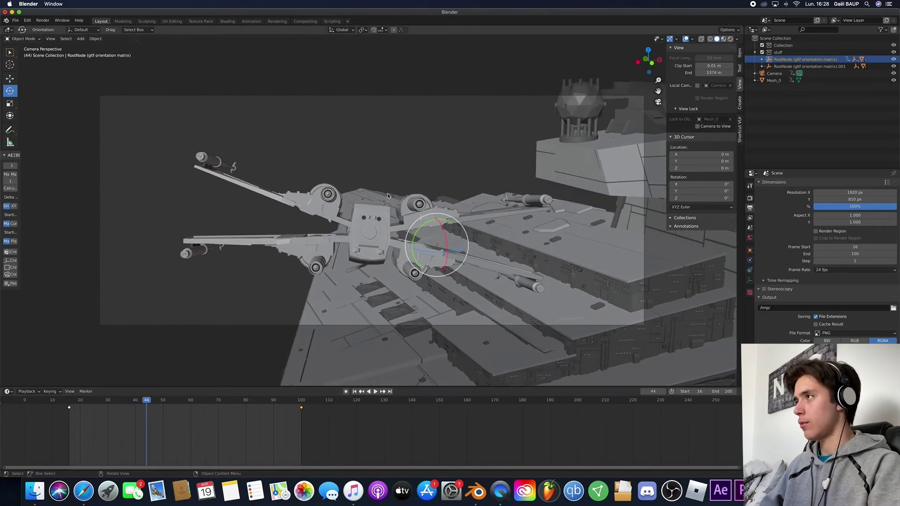
# Step: Raise the camera's clip end to 3127 m to bring the planet into its view, and play back the shot
pyautogui.scroll(-10, 463, 181)
pyautogui.scroll(3, 462, 182)
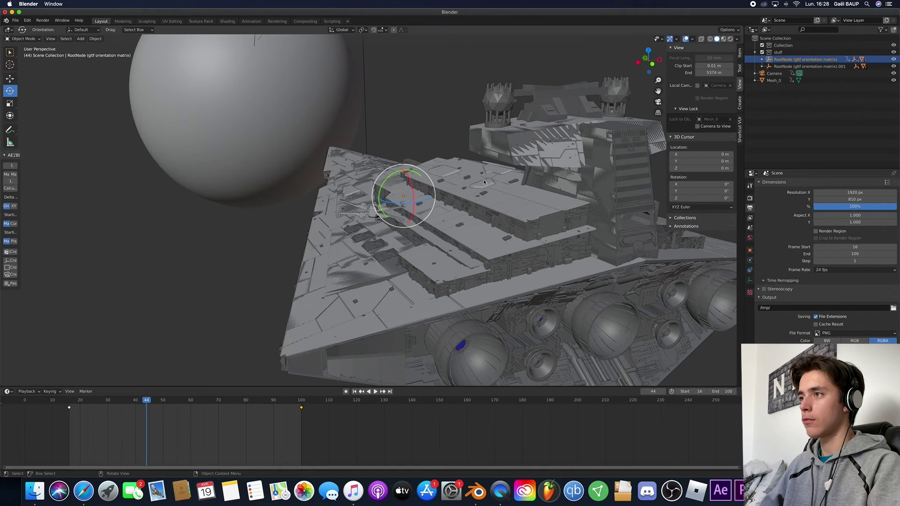
pyautogui.click(659, 102)
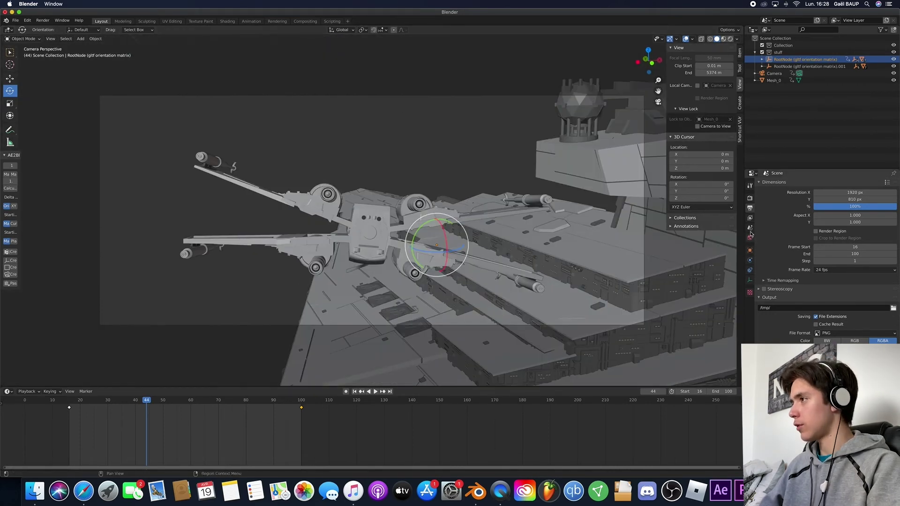
pyautogui.click(775, 73)
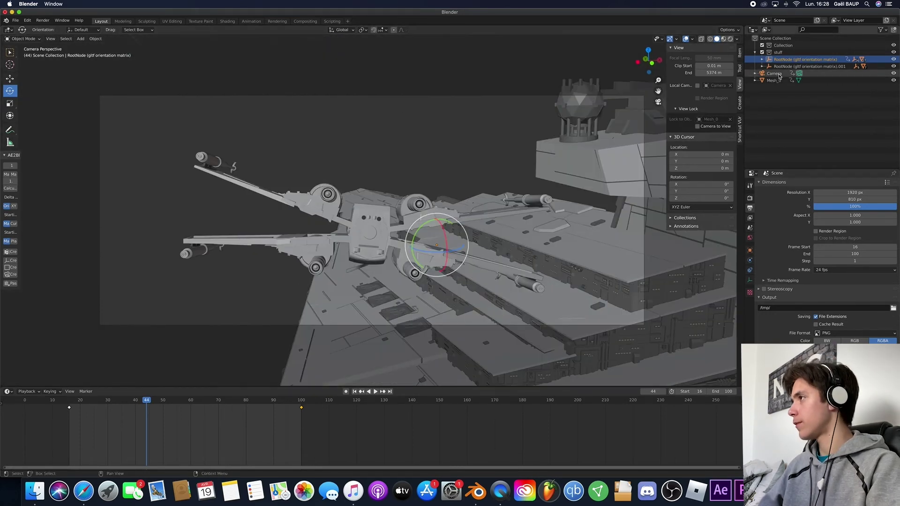
pyautogui.click(750, 279)
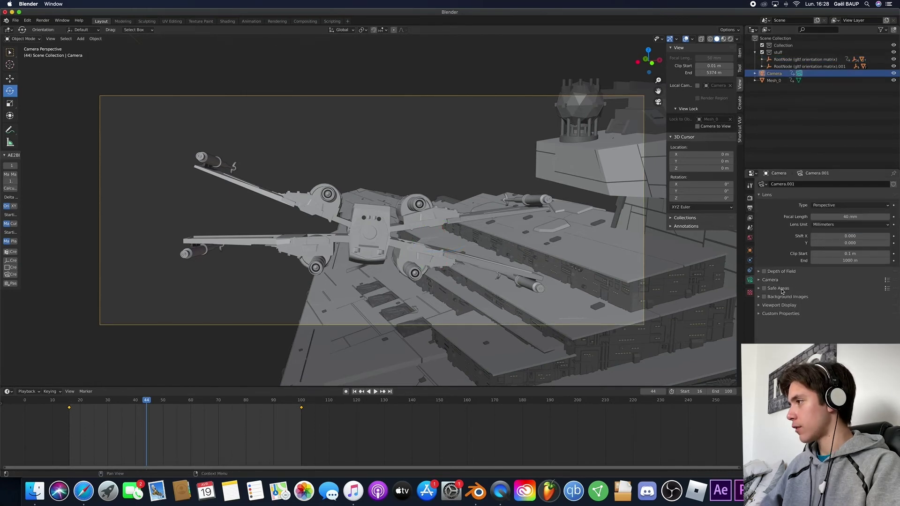
pyautogui.click(758, 280)
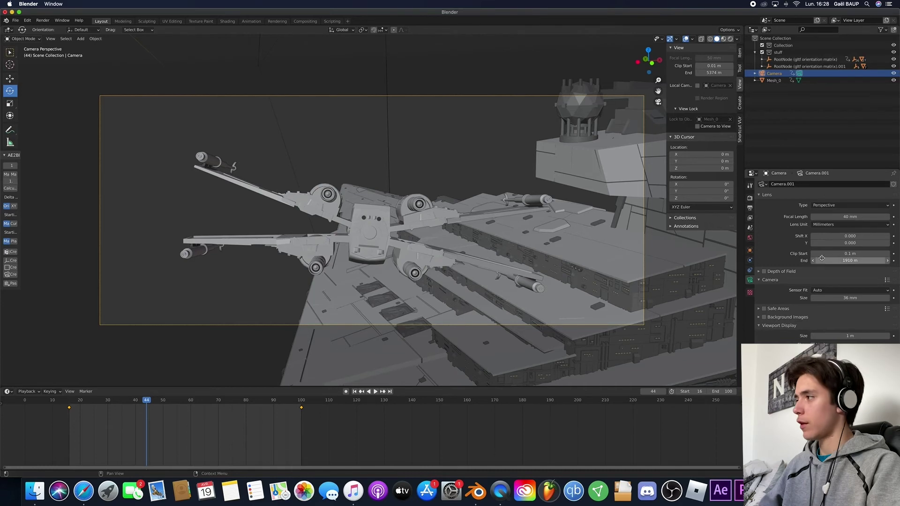
pyautogui.moveTo(828, 261); pyautogui.dragTo(858, 261)
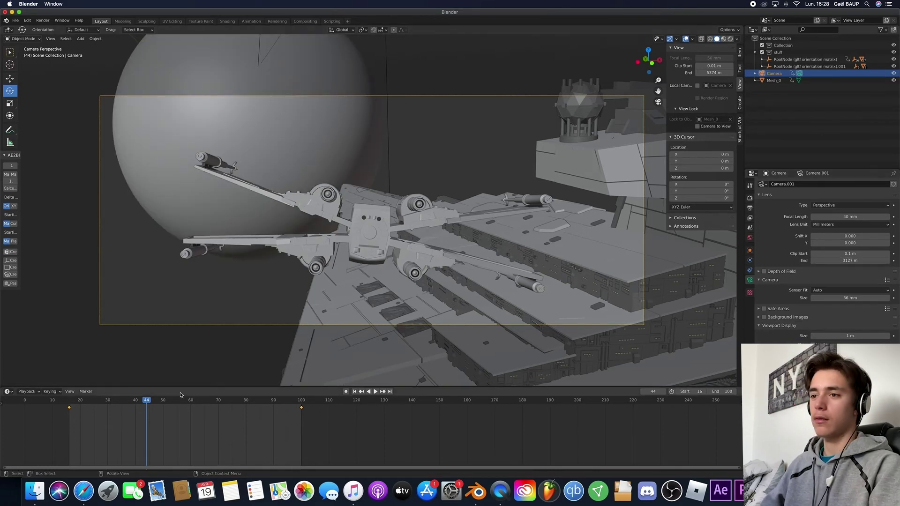
pyautogui.press('space')
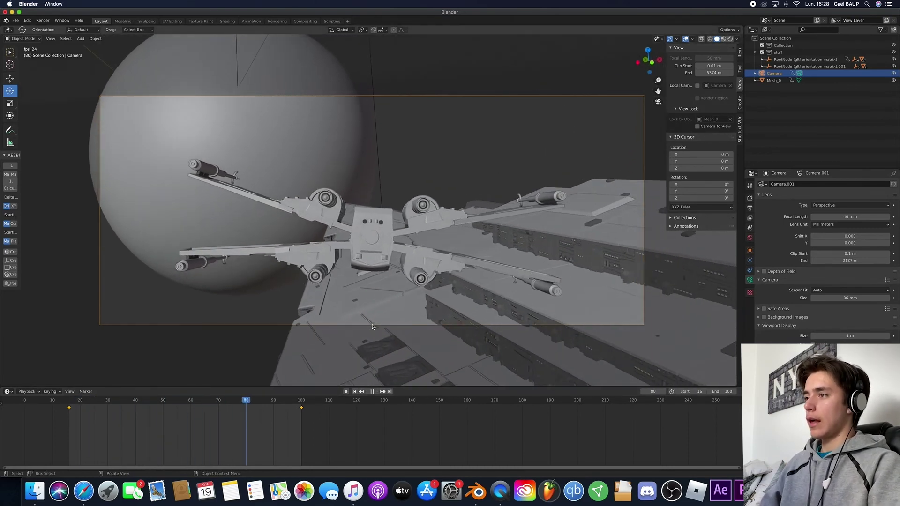
pyautogui.press('space')
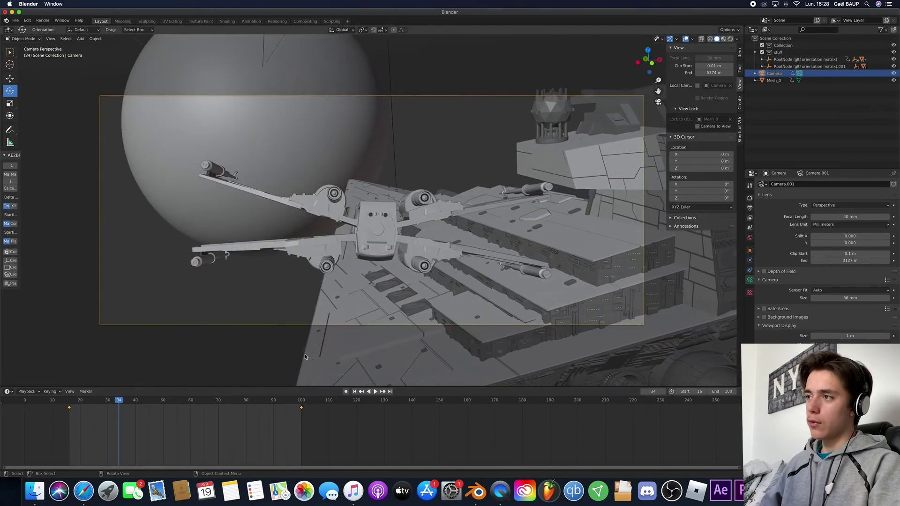
# Step: Duplicate the X-wing in place from outside the camera view
pyautogui.click(388, 240)
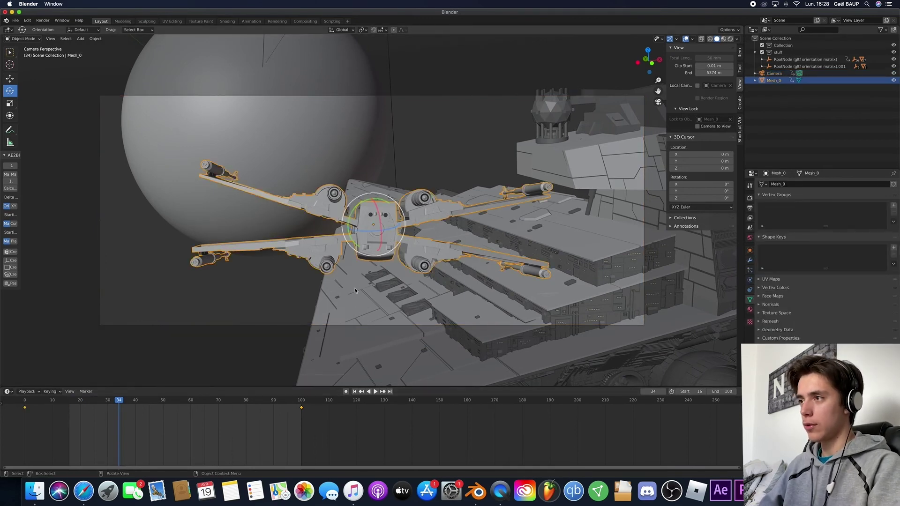
pyautogui.press('KP_0')
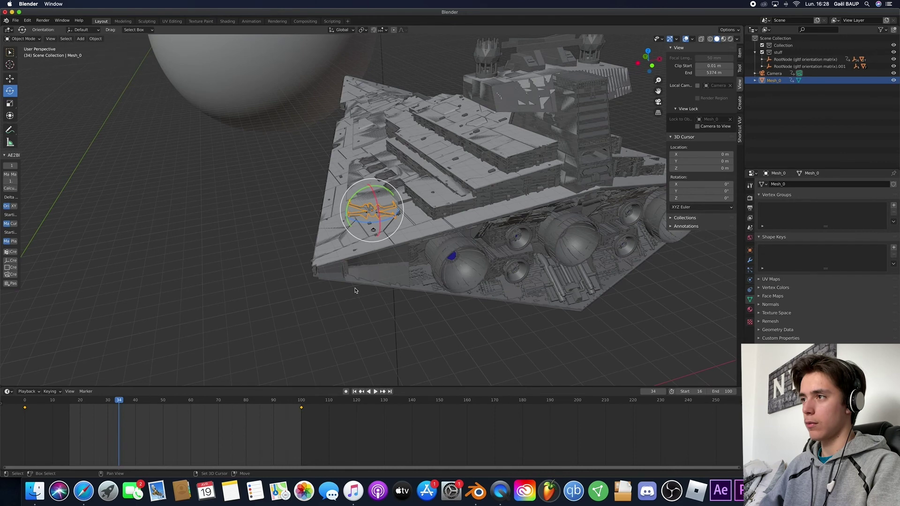
pyautogui.hotkey('shift', 'd')
pyautogui.press('Escape')
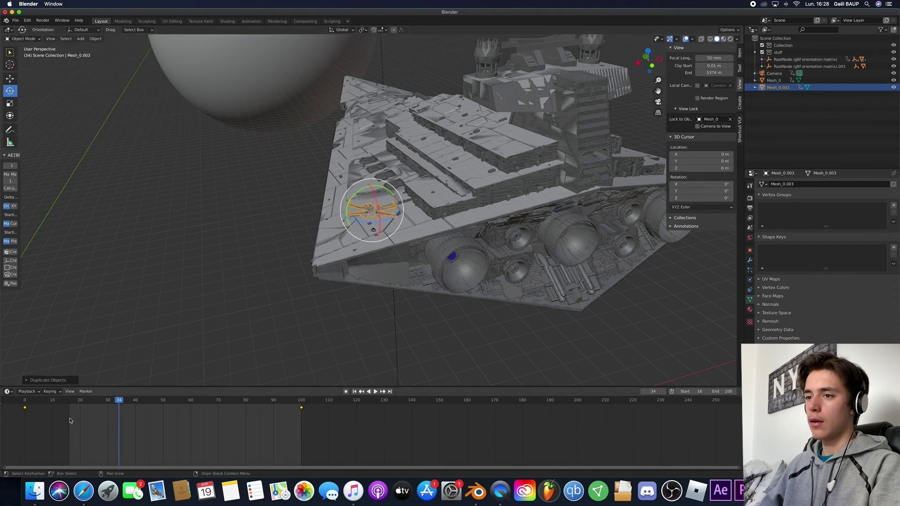
# Step: At frame 0, move the duplicate X-wing about 72 m away from the original and keyframe its new position
pyautogui.moveTo(66, 405); pyautogui.dragTo(22, 404)
pyautogui.press('i')
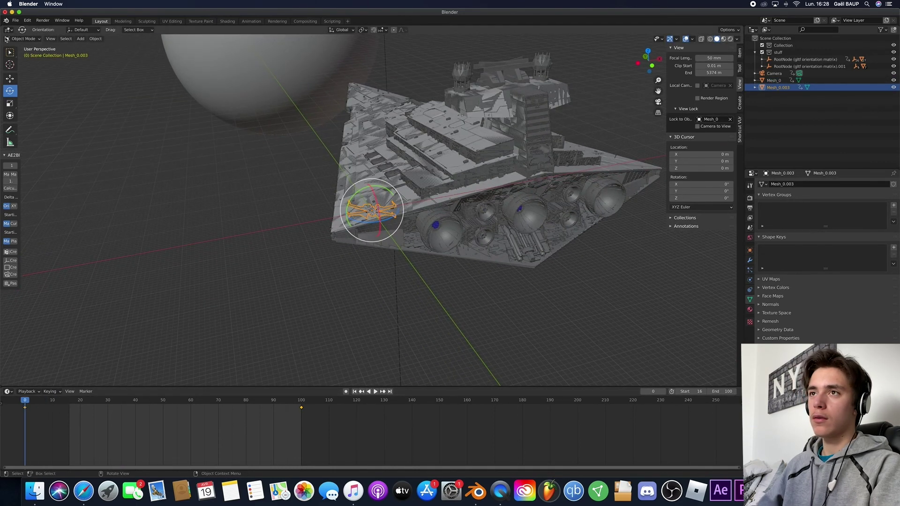
pyautogui.press('g')
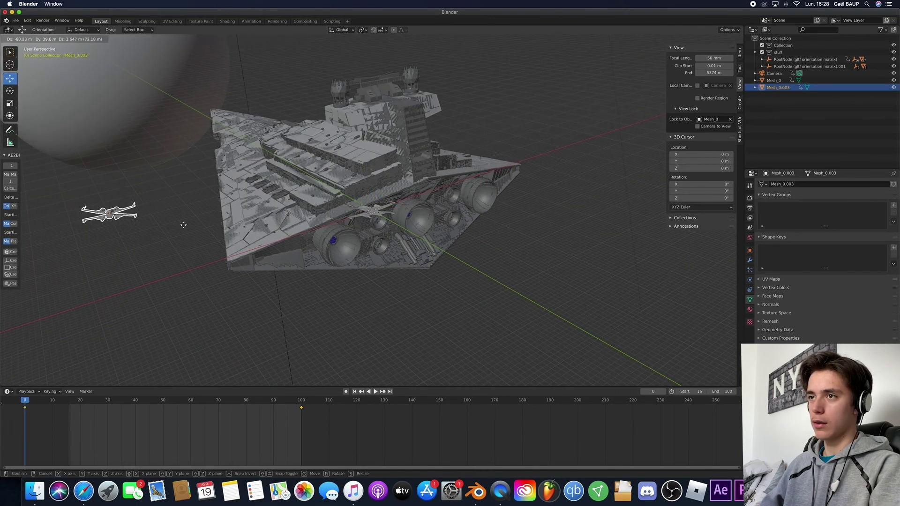
pyautogui.click(188, 224)
pyautogui.hscroll(-10, 334, 226)
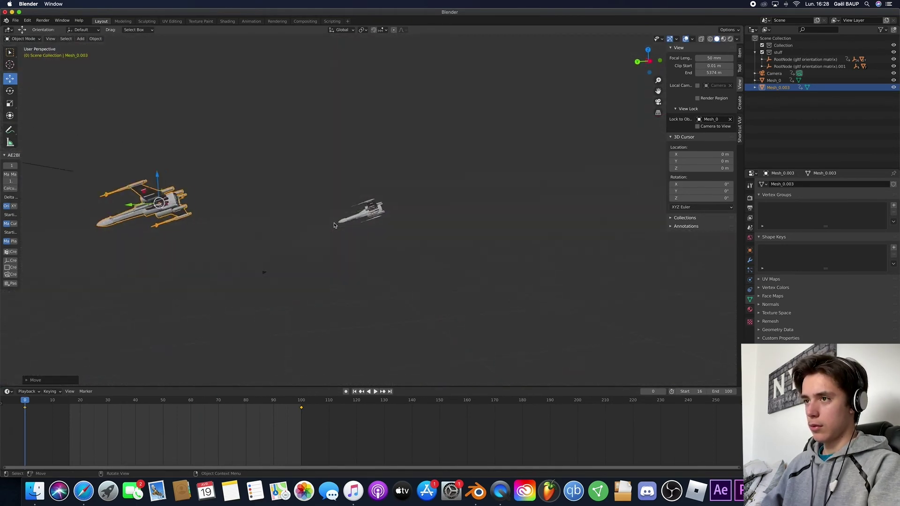
pyautogui.press('i')
pyautogui.click(334, 224)
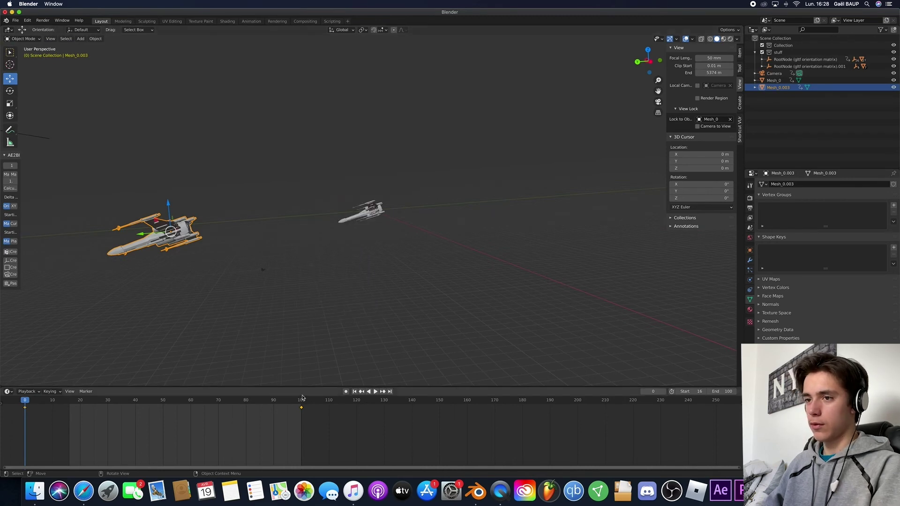
# Step: At frame 100, move the duplicate X-wing over the Star Destroyer's hull and further forward towards its nose
pyautogui.click(302, 400)
pyautogui.hscroll(15, 463, 215)
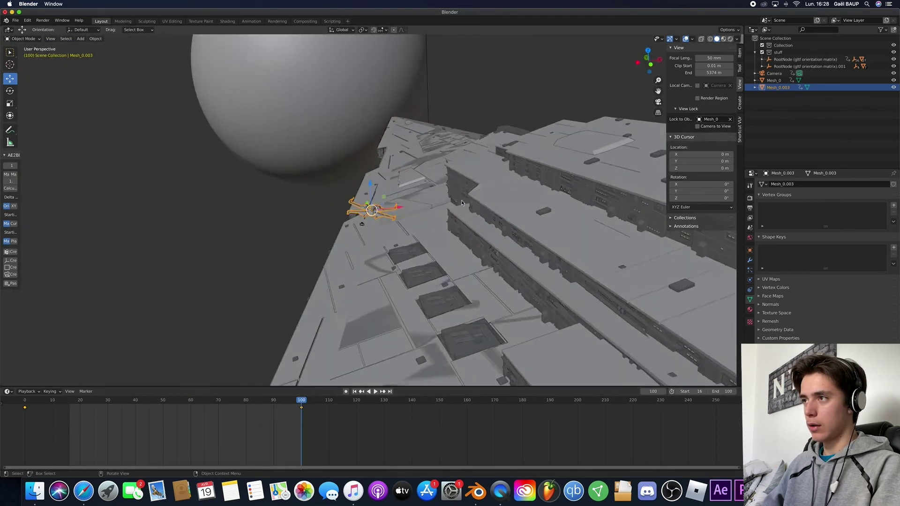
pyautogui.hscroll(-6, 463, 215)
pyautogui.press('g')
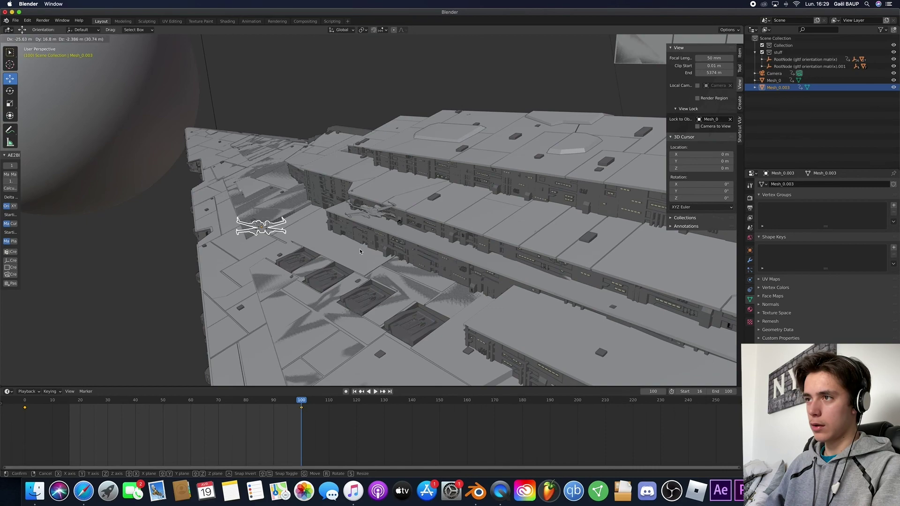
pyautogui.click(441, 237)
pyautogui.hscroll(-10, 440, 237)
pyautogui.scroll(-10, 439, 236)
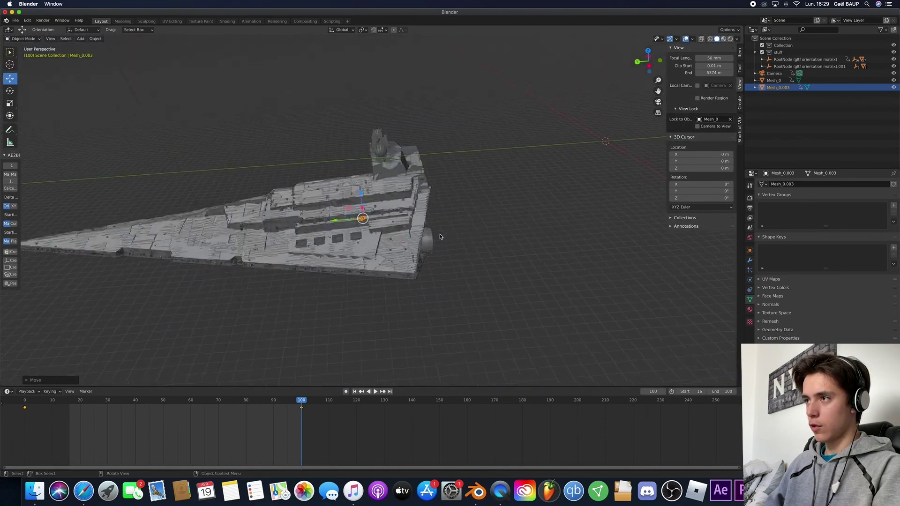
pyautogui.press('g')
pyautogui.click(358, 265)
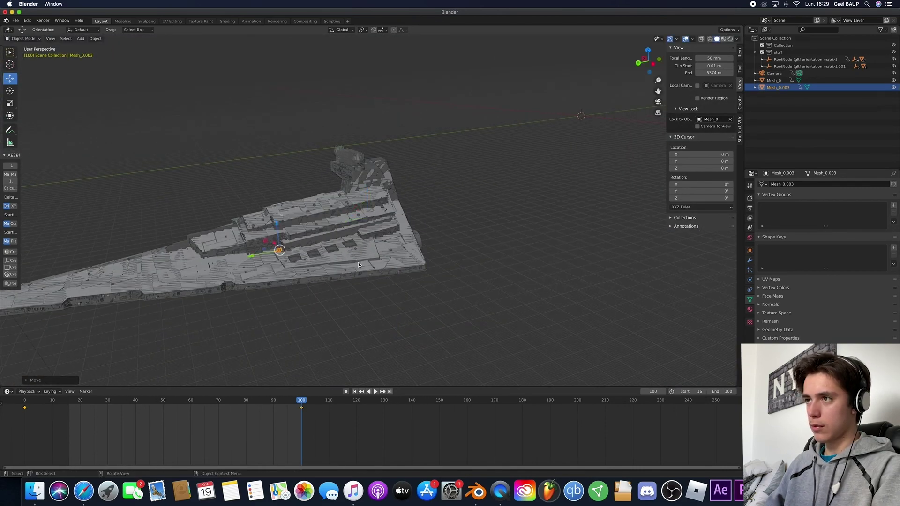
# Step: Through the camera, fine-tune the duplicate X-wing's position and tilt beside the planet, keyframe it at frame 100, and play the shot
pyautogui.click(658, 102)
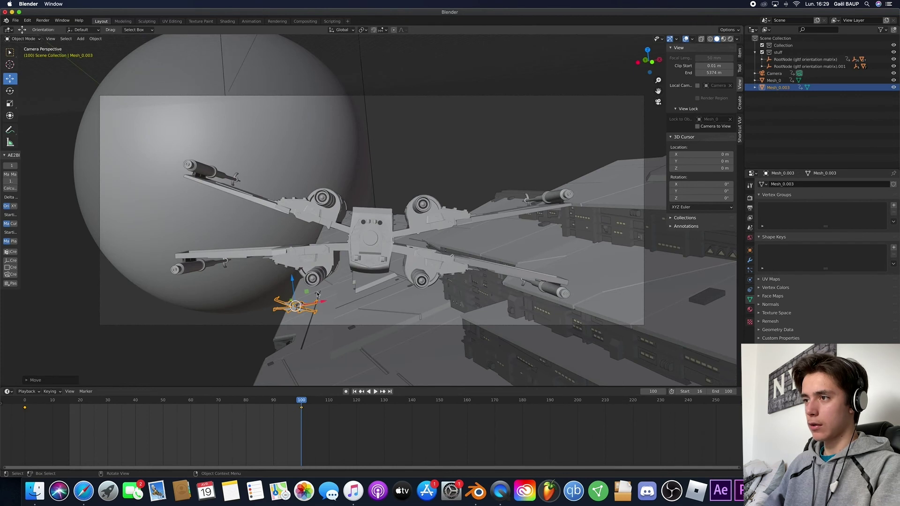
pyautogui.click(315, 291)
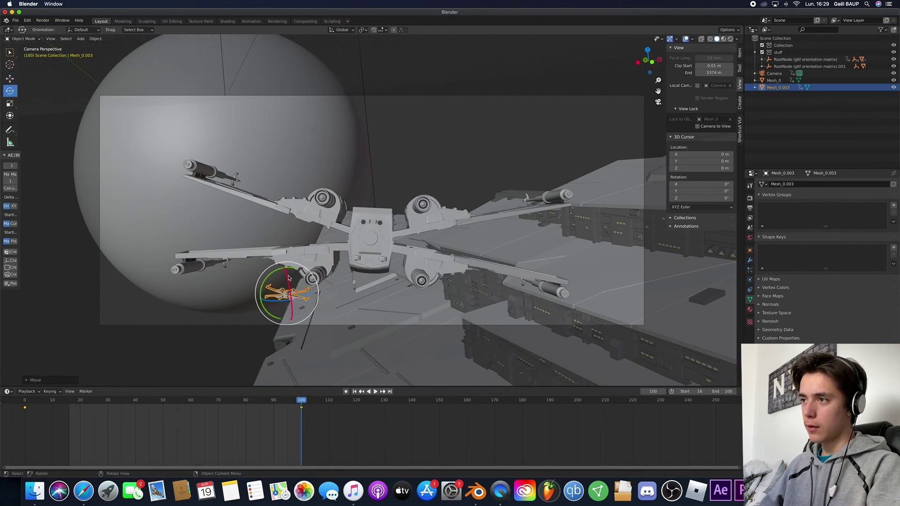
pyautogui.moveTo(291, 272); pyautogui.dragTo(318, 283)
pyautogui.click(320, 281)
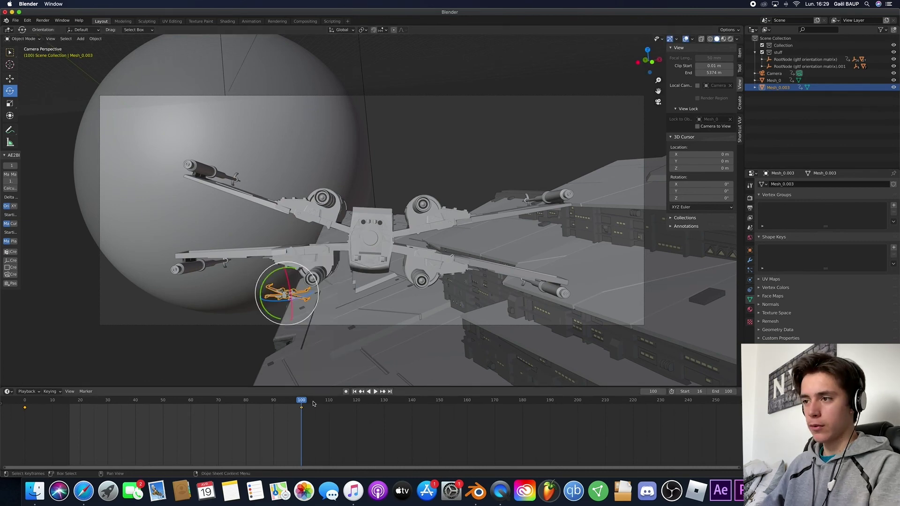
pyautogui.press('space')
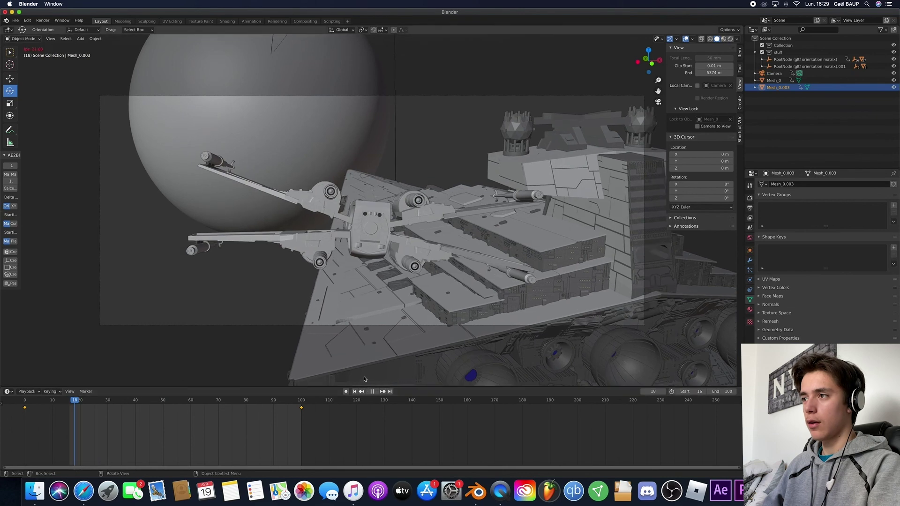